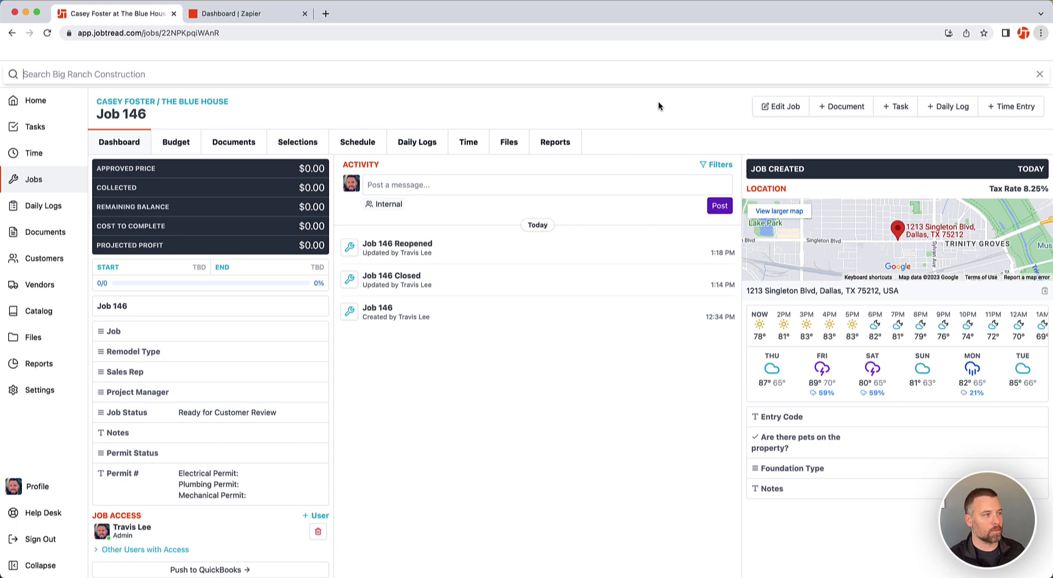
On the Zapier dashboard, pick JobTread and Gmail as the two apps for a new Zap.
{"action": "left_click", "coordinate": [268, 12]}
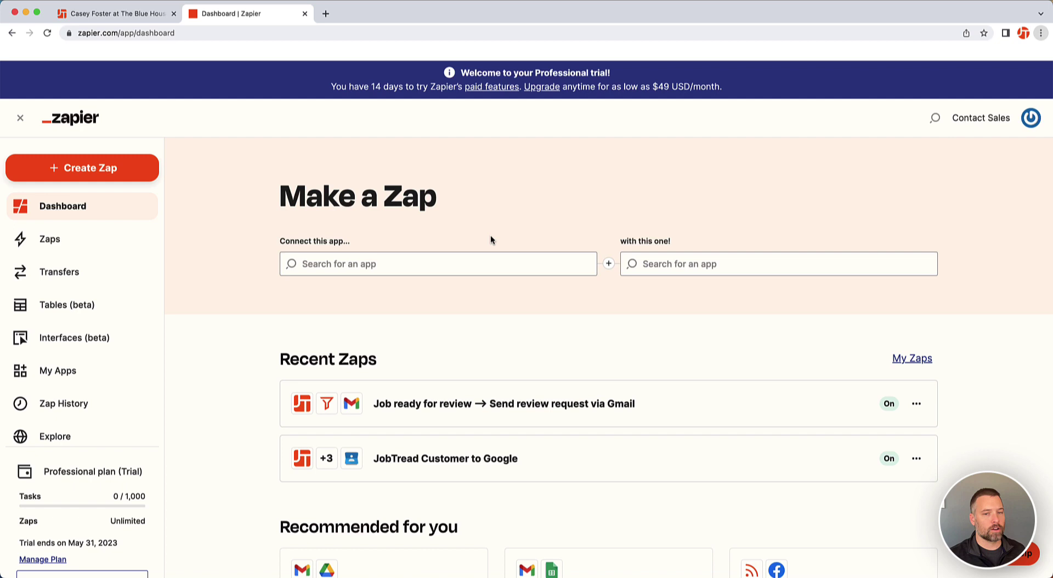
{"action": "left_click", "coordinate": [426, 267]}
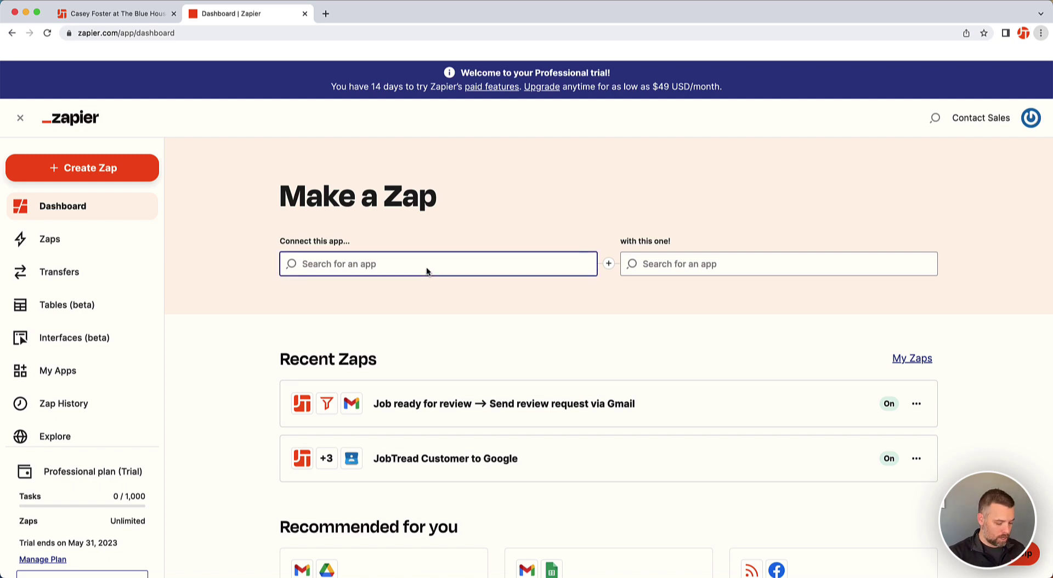
{"action": "type", "text": "jobtread"}
{"action": "left_click", "coordinate": [463, 294]}
{"action": "left_click", "coordinate": [725, 264]}
{"action": "type", "text": "gmail"}
{"action": "left_click", "coordinate": [707, 289]}
{"action": "left_click", "coordinate": [677, 234]}
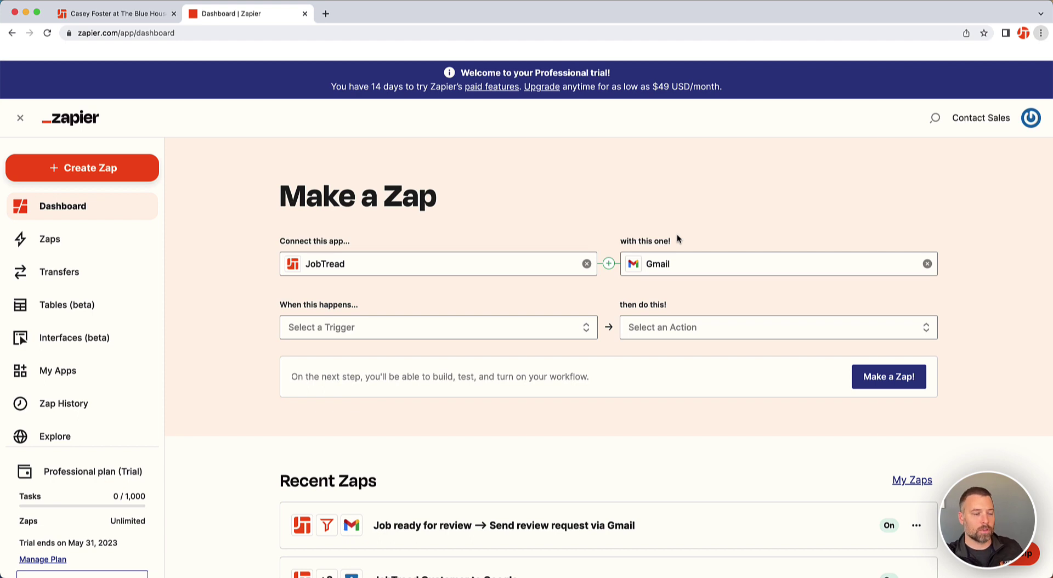
Set the JobTread trigger event to Document Updated, correcting an initial Job Updated pick.
{"action": "left_click", "coordinate": [428, 329]}
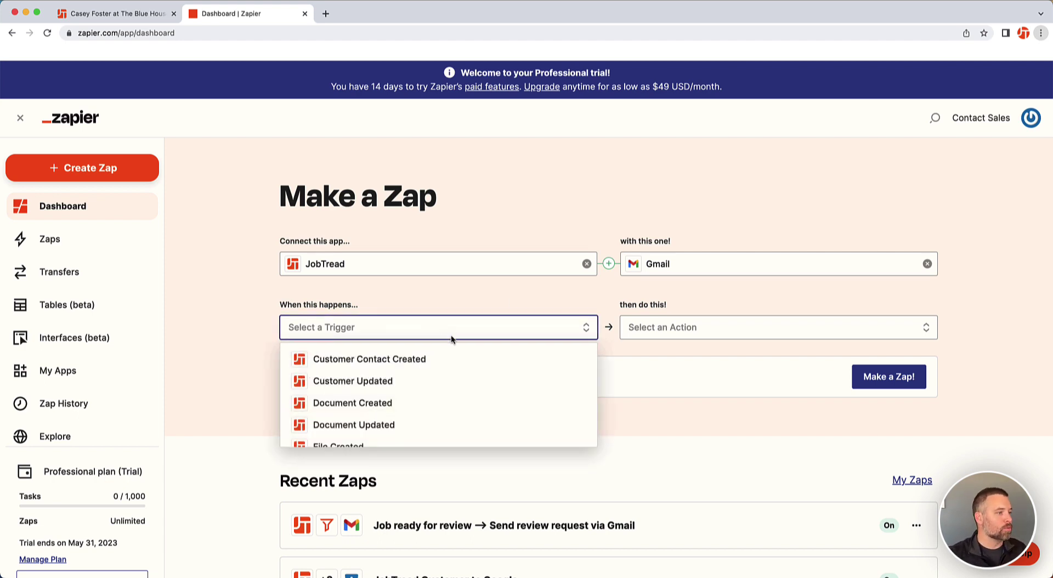
{"action": "scroll", "coordinate": [440, 378], "scroll_direction": "down", "scroll_amount": 2}
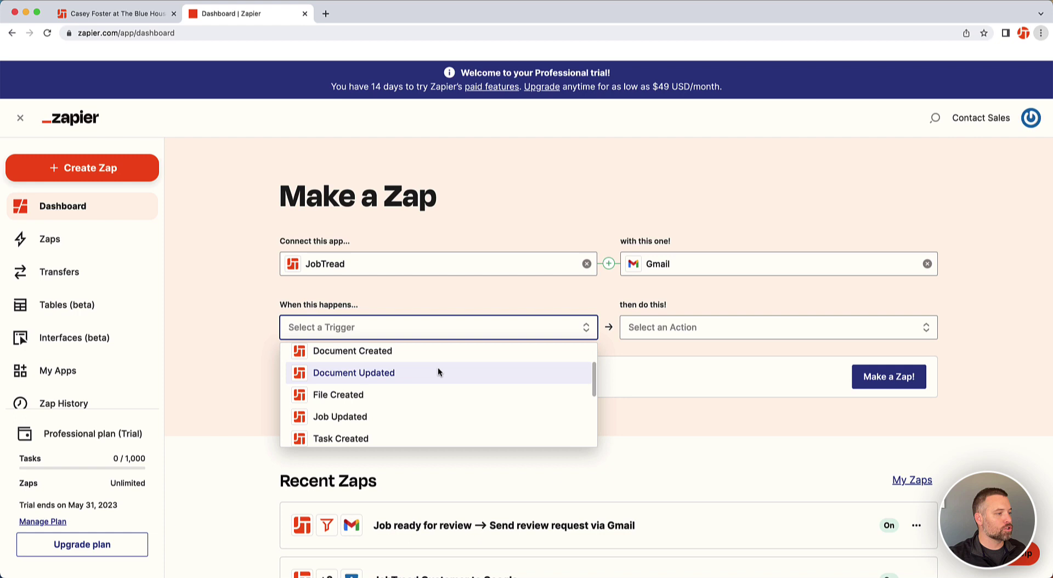
{"action": "left_click", "coordinate": [389, 417]}
{"action": "left_click", "coordinate": [416, 334]}
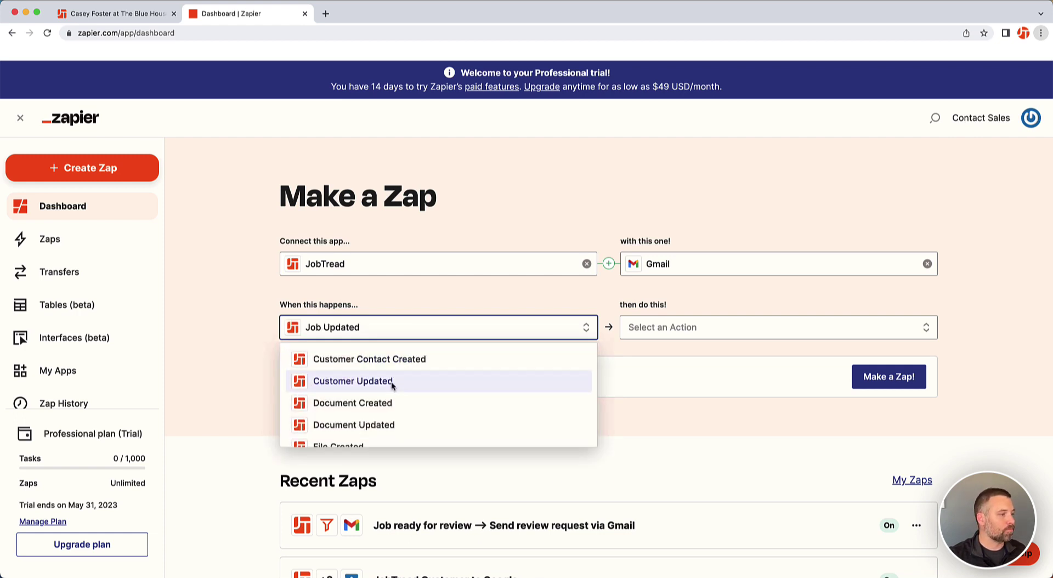
{"action": "left_click", "coordinate": [394, 425]}
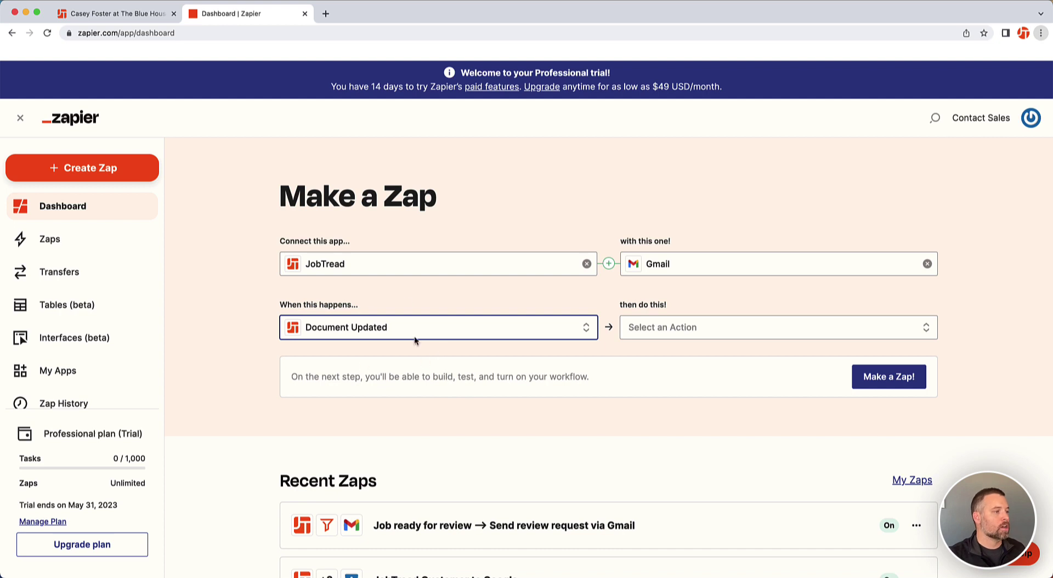
Choose Send Email as the Gmail action and create the Zap.
{"action": "left_click", "coordinate": [716, 328]}
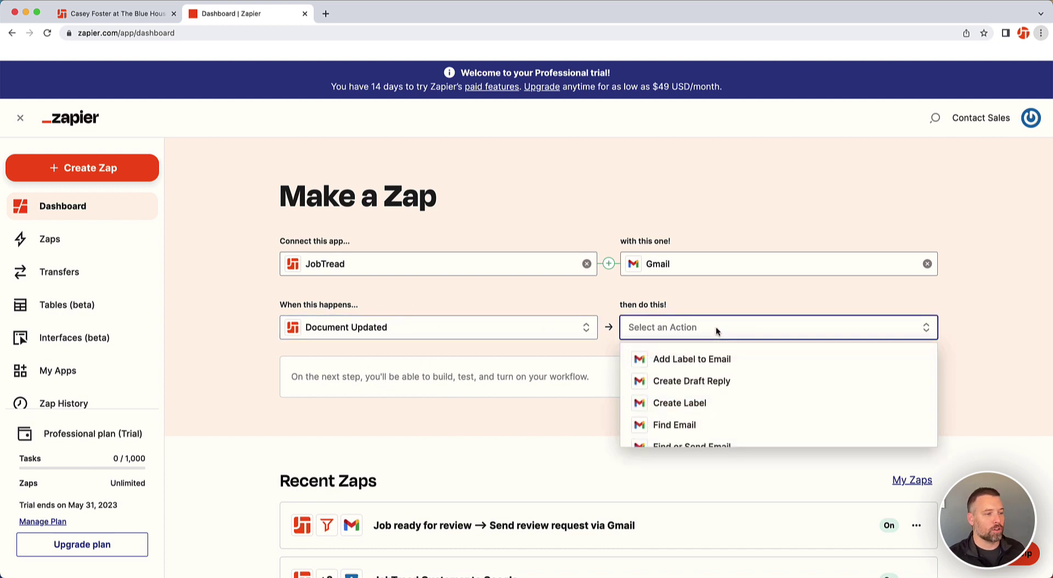
{"action": "scroll", "coordinate": [728, 381], "scroll_direction": "down", "scroll_amount": 3}
{"action": "scroll", "coordinate": [729, 380], "scroll_direction": "down", "scroll_amount": 2}
{"action": "left_click", "coordinate": [716, 428]}
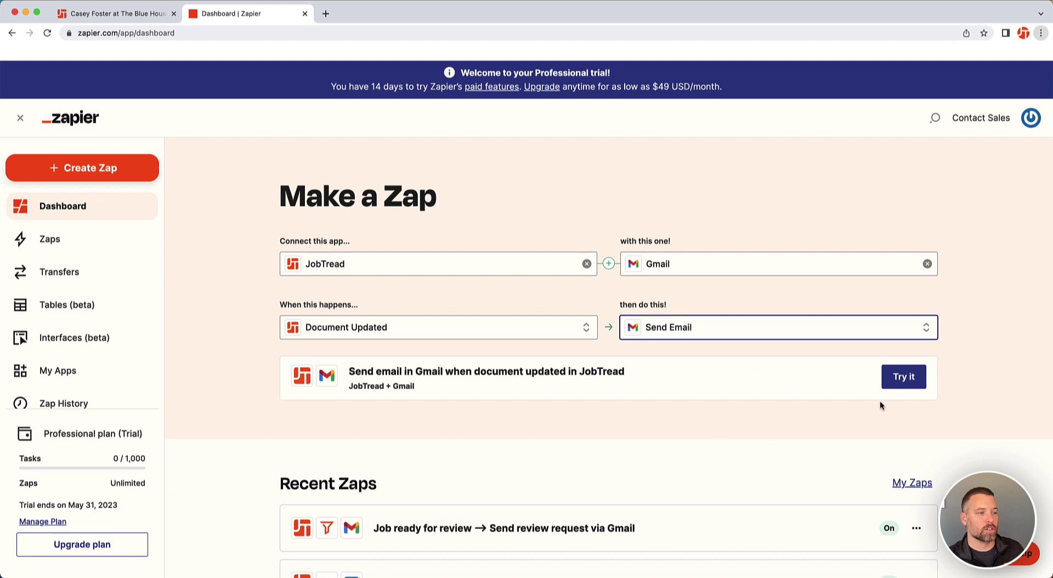
{"action": "left_click", "coordinate": [905, 378]}
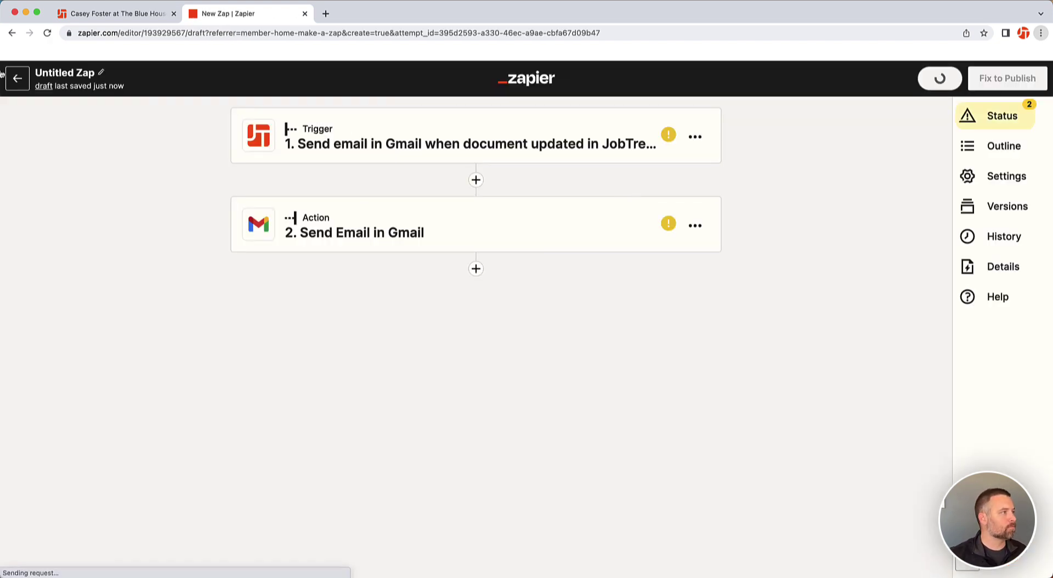
Rename the Zap to 'Proposal signed → Send instructions'.
{"action": "left_click", "coordinate": [81, 75]}
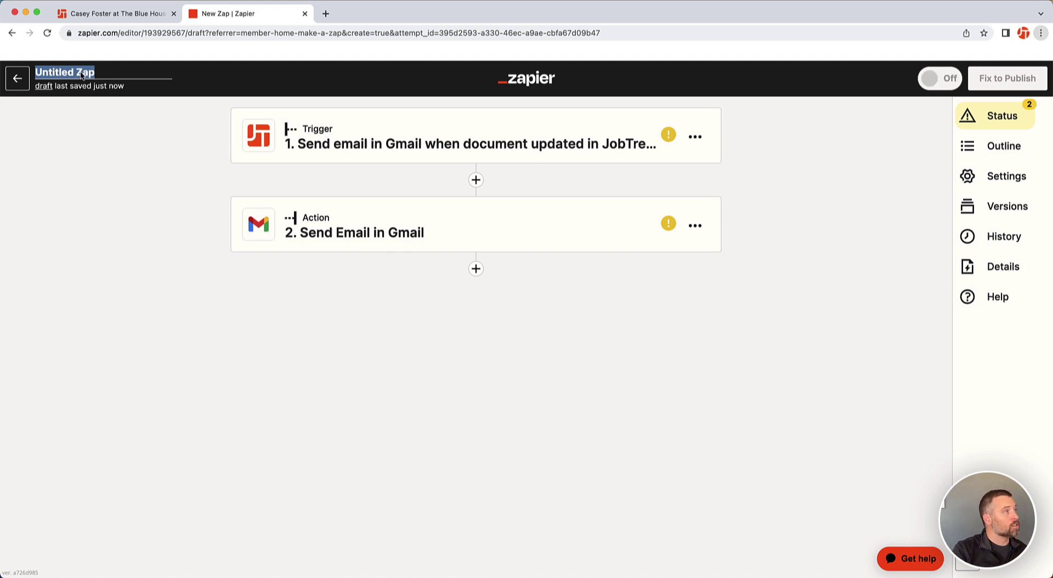
{"action": "type", "text": "Proposal signe"}
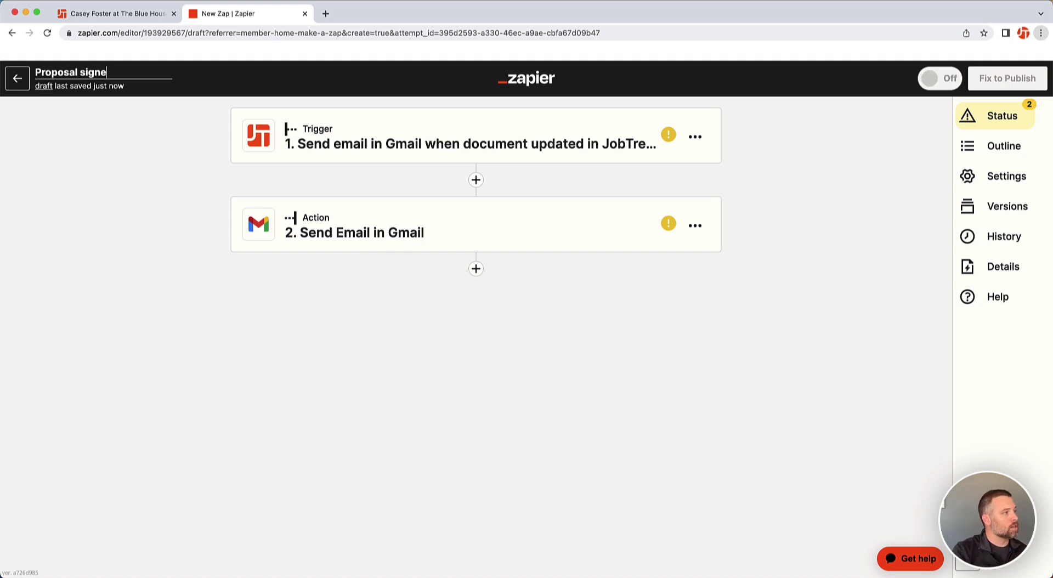
{"action": "type", "text": "d --> Sen"}
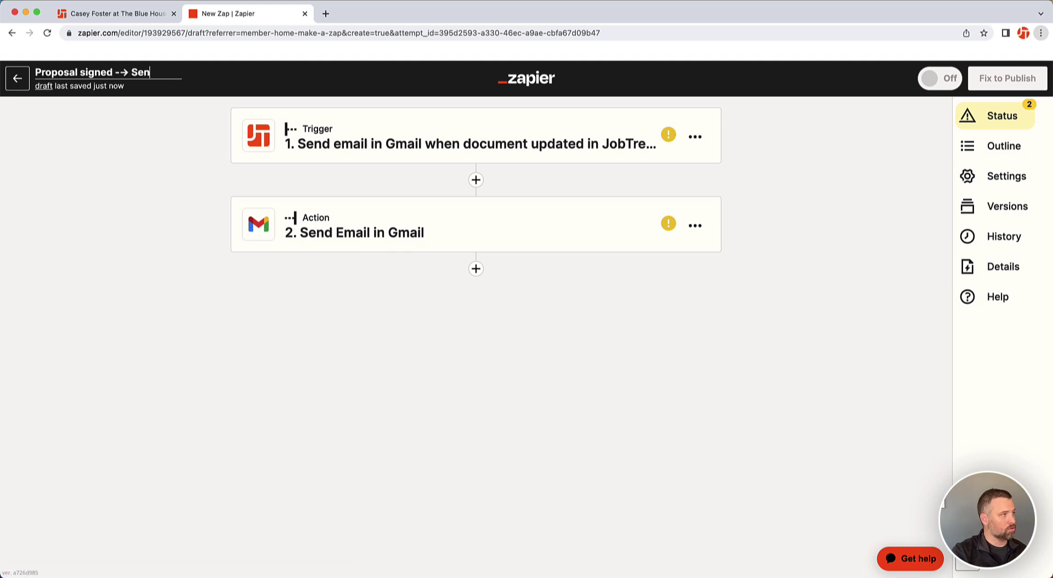
{"action": "type", "text": "d "}
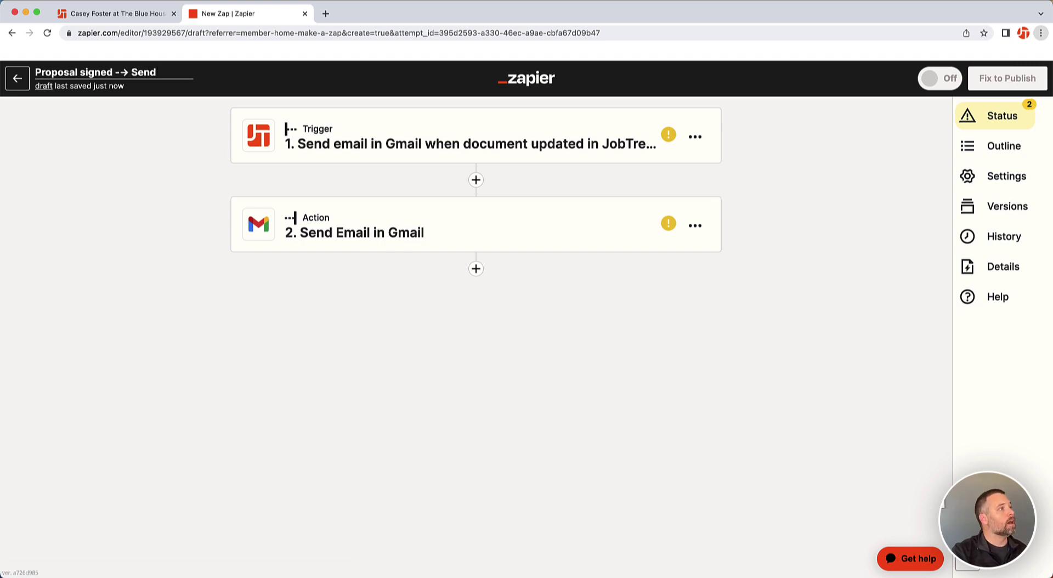
{"action": "type", "text": "instructions"}
{"action": "key", "text": "BackSpace"}
{"action": "key", "text": "BackSpace"}
{"action": "key", "text": "BackSpace"}
{"action": "key", "text": "BackSpace"}
{"action": "key", "text": "BackSpace"}
{"action": "key", "text": "BackSpace"}
{"action": "key", "text": "BackSpace"}
{"action": "type", "text": "uc"}
{"action": "key", "text": "BackSpace"}
{"action": "key", "text": "BackSpace"}
{"action": "type", "text": "uctions"}
Rename the trigger step to 'Document Updated'.
{"action": "left_click", "coordinate": [695, 137]}
{"action": "left_click", "coordinate": [681, 168]}
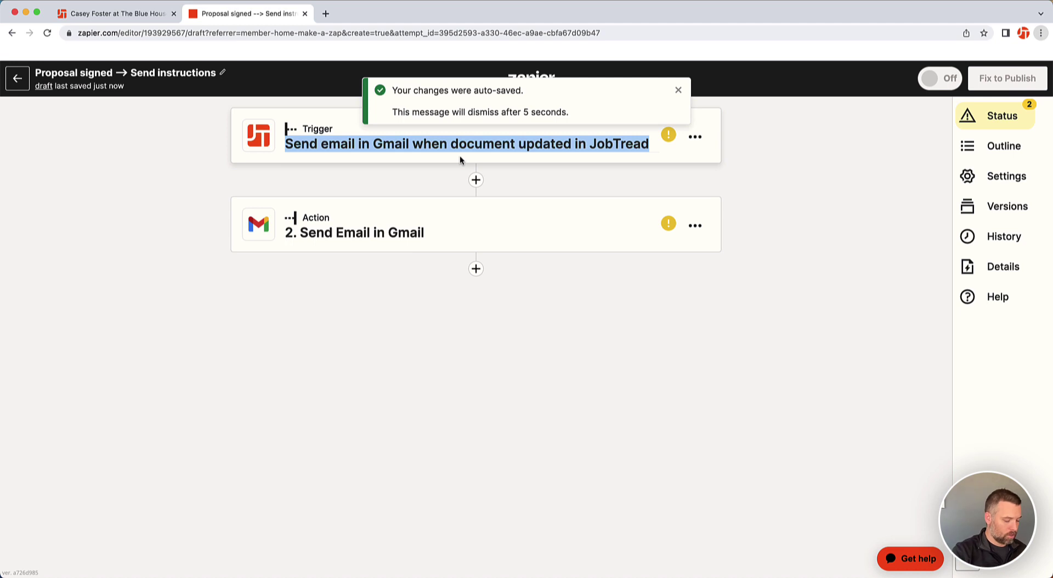
{"action": "type", "text": "Prop"}
{"action": "key", "text": "BackSpace"}
{"action": "key", "text": "BackSpace"}
{"action": "key", "text": "BackSpace"}
{"action": "key", "text": "BackSpace"}
{"action": "type", "text": "Document Updated"}
{"action": "key", "text": "Return"}
Rename the action step to 'Send Instructions'.
{"action": "left_click", "coordinate": [695, 226]}
{"action": "left_click", "coordinate": [672, 252]}
{"action": "left_click_drag", "start_coordinate": [326, 234], "coordinate": [422, 232]}
{"action": "type", "text": "Instructions"}
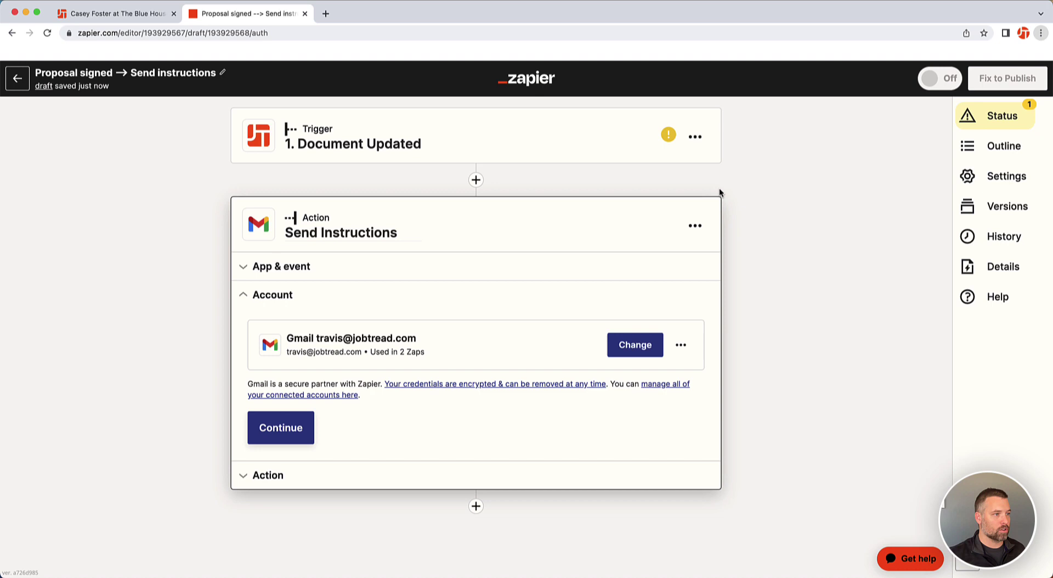
Expand the Document Updated trigger to view its JobTread Zapier Integration account.
{"action": "left_click", "coordinate": [528, 157]}
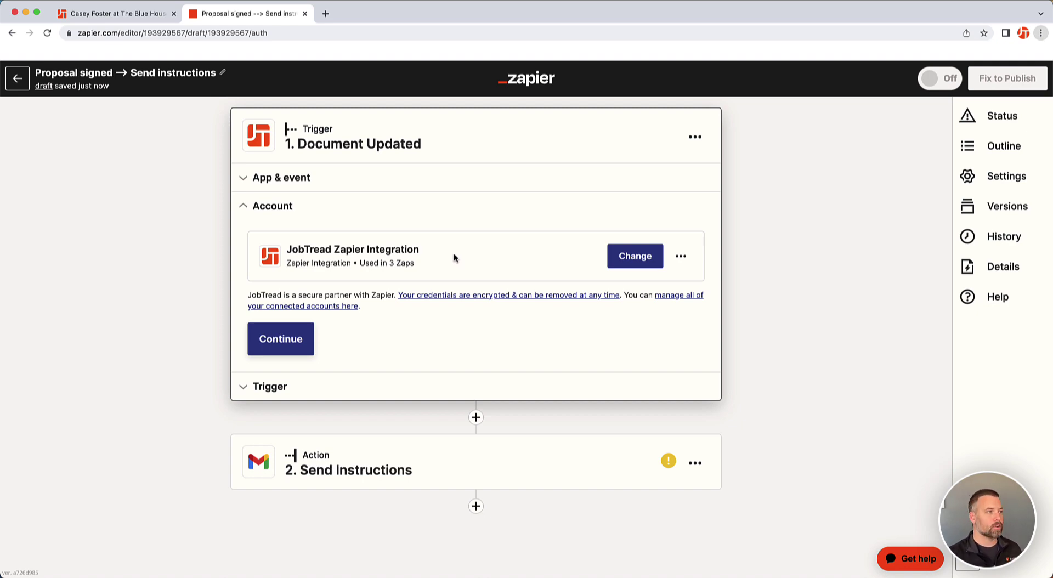
In JobTread Settings > Integrations > Zapier, generate a new grant key and copy it.
{"action": "left_click", "coordinate": [133, 12]}
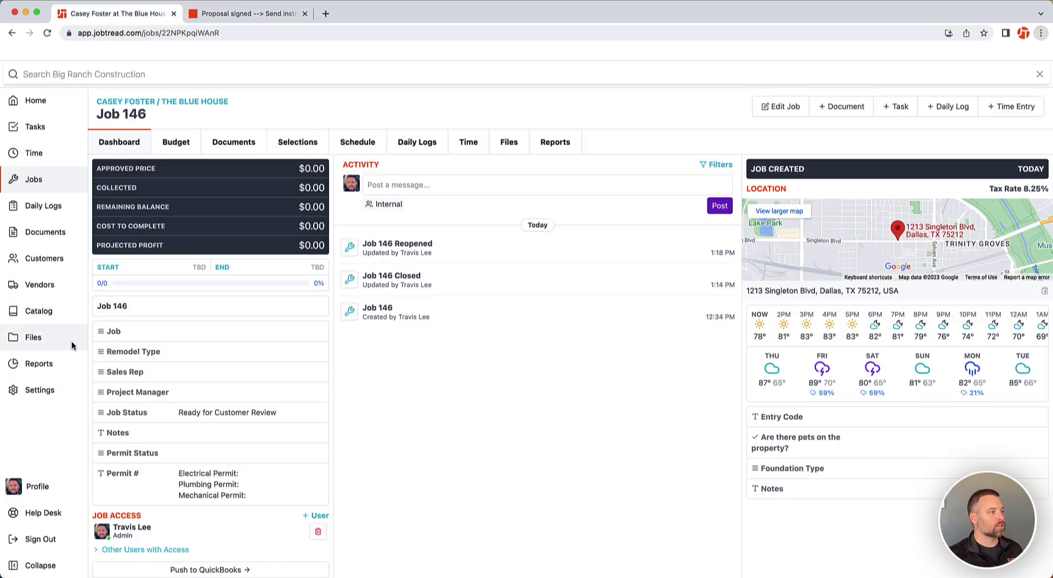
{"action": "left_click", "coordinate": [48, 387]}
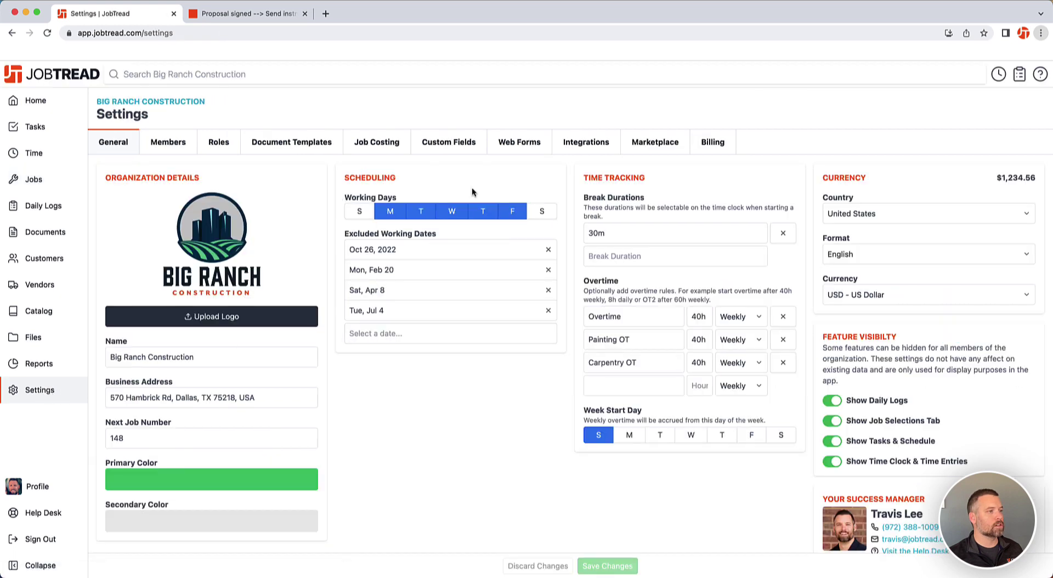
{"action": "left_click", "coordinate": [585, 143]}
{"action": "left_click", "coordinate": [214, 309]}
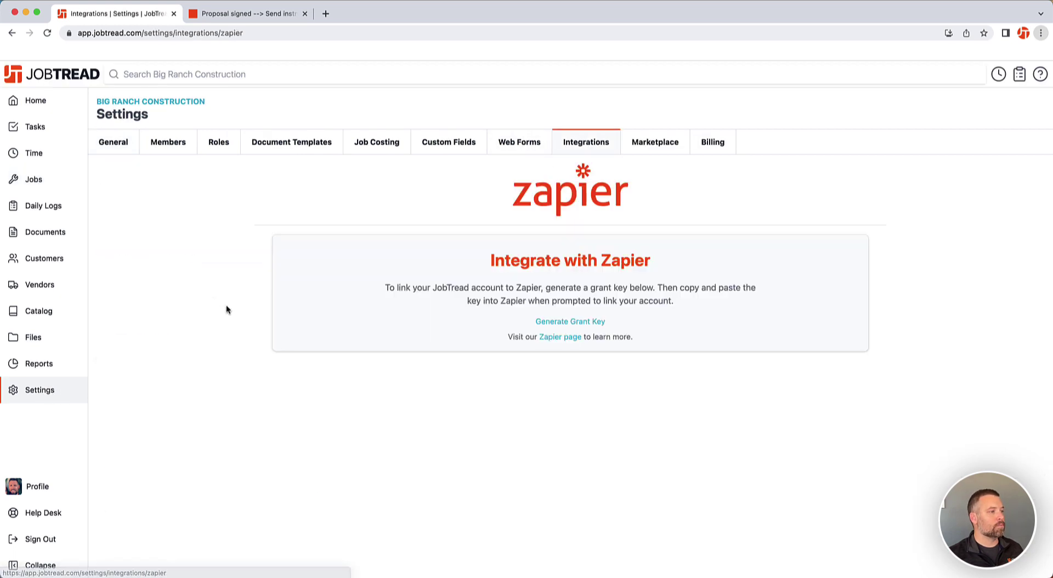
{"action": "left_click", "coordinate": [571, 323]}
{"action": "left_click", "coordinate": [490, 335]}
Set the trigger's organization to Big Ranch Construction, test it, and return to JobTread.
{"action": "left_click", "coordinate": [276, 13]}
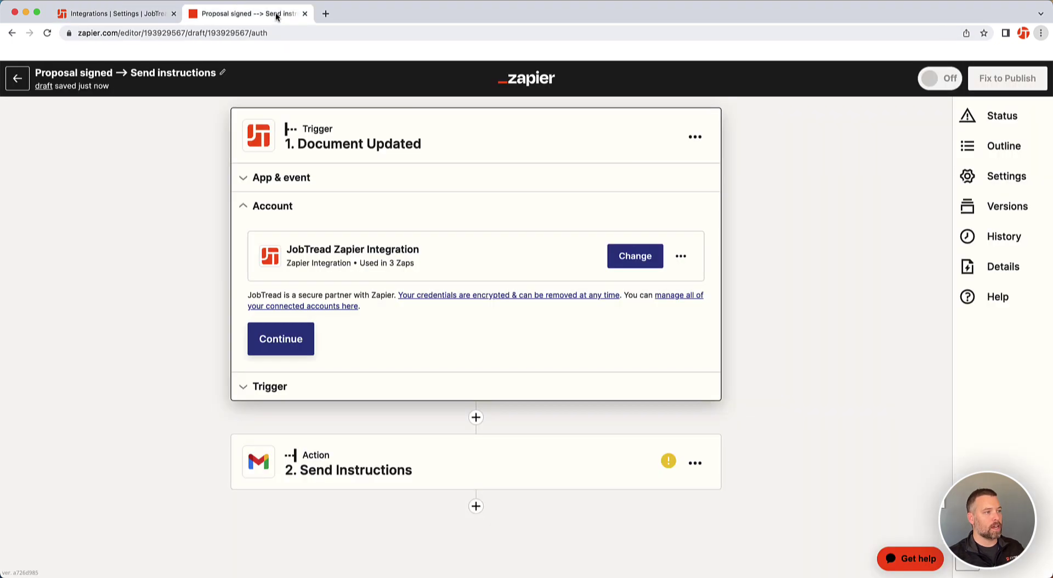
{"action": "left_click", "coordinate": [294, 339]}
{"action": "left_click", "coordinate": [331, 293]}
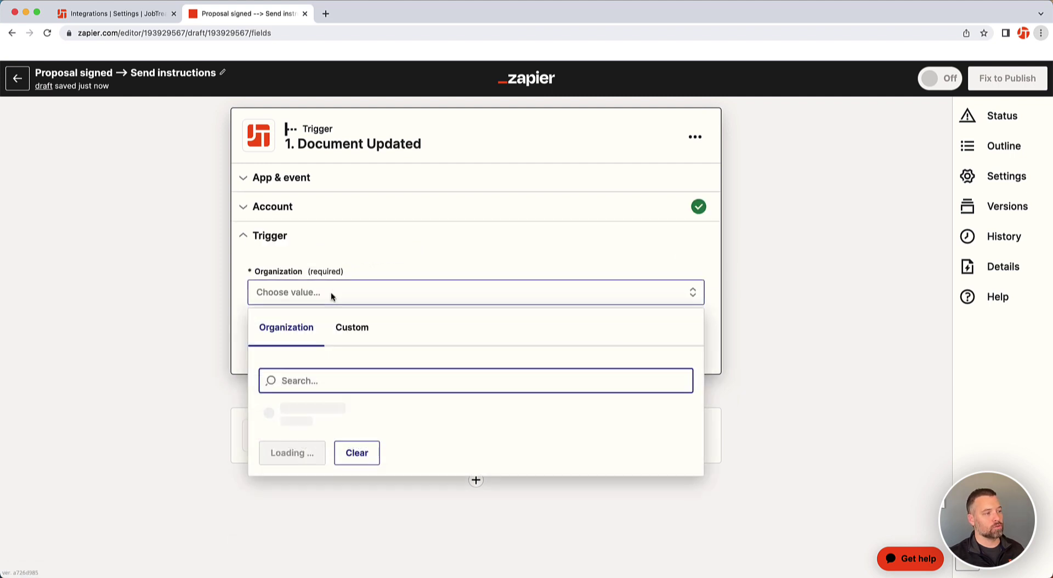
{"action": "left_click", "coordinate": [308, 413]}
{"action": "left_click", "coordinate": [378, 341]}
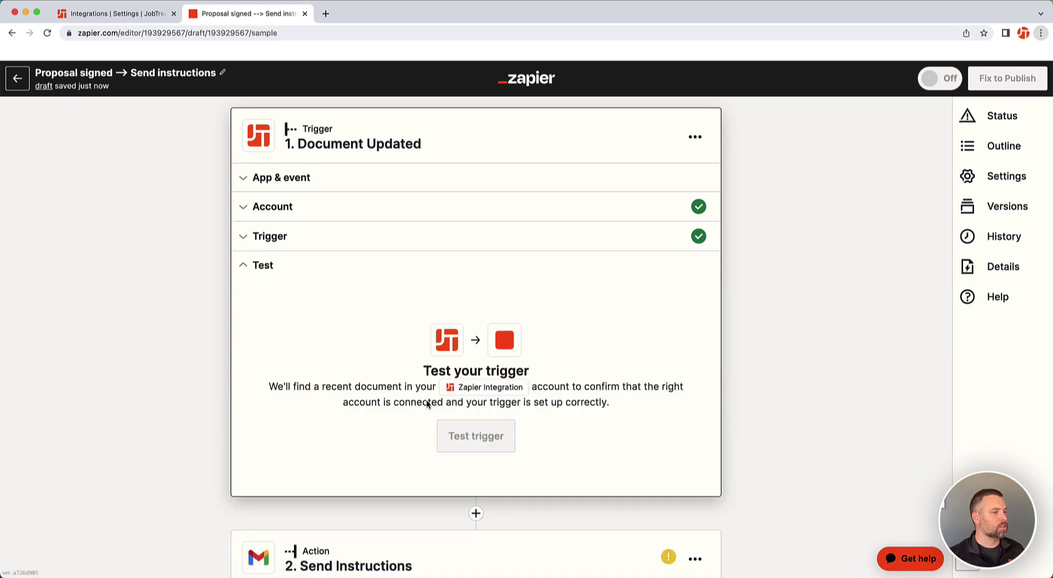
{"action": "left_click", "coordinate": [469, 435]}
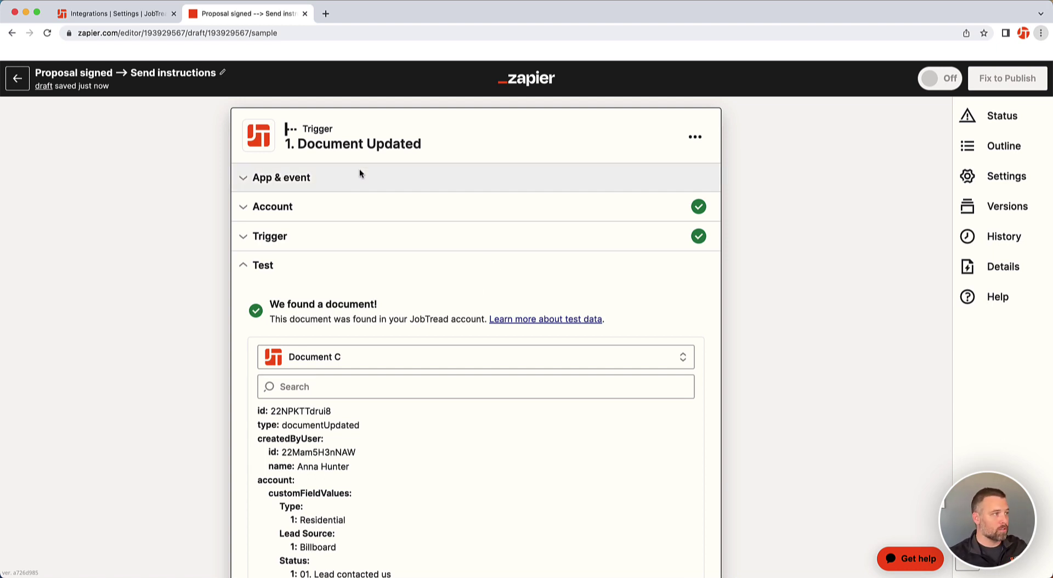
{"action": "left_click", "coordinate": [142, 20]}
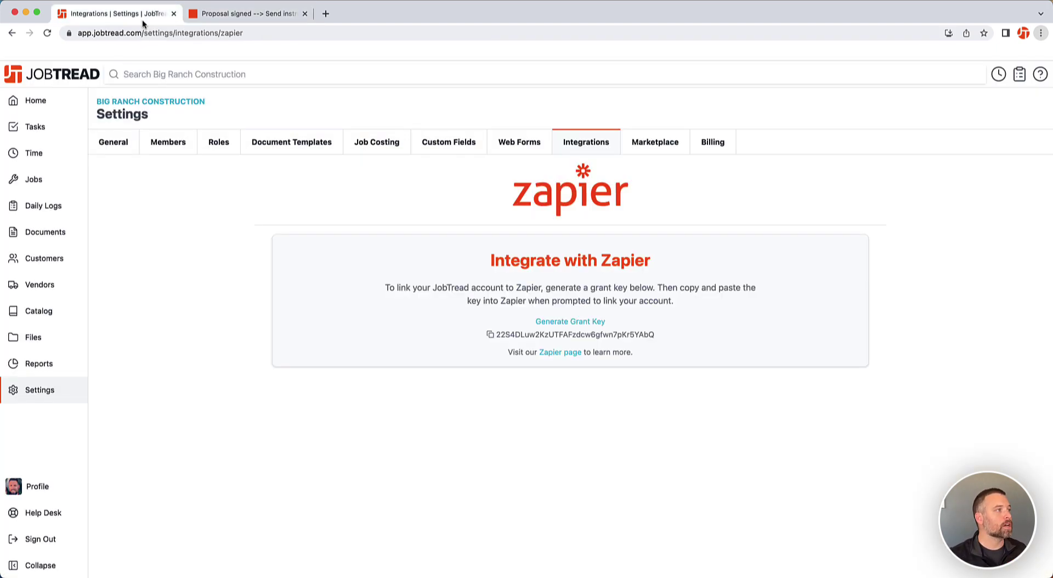
Create a new proposal document, Proposal 146-1, from Job 146's budget.
{"action": "left_click", "coordinate": [53, 183]}
{"action": "left_click", "coordinate": [325, 207]}
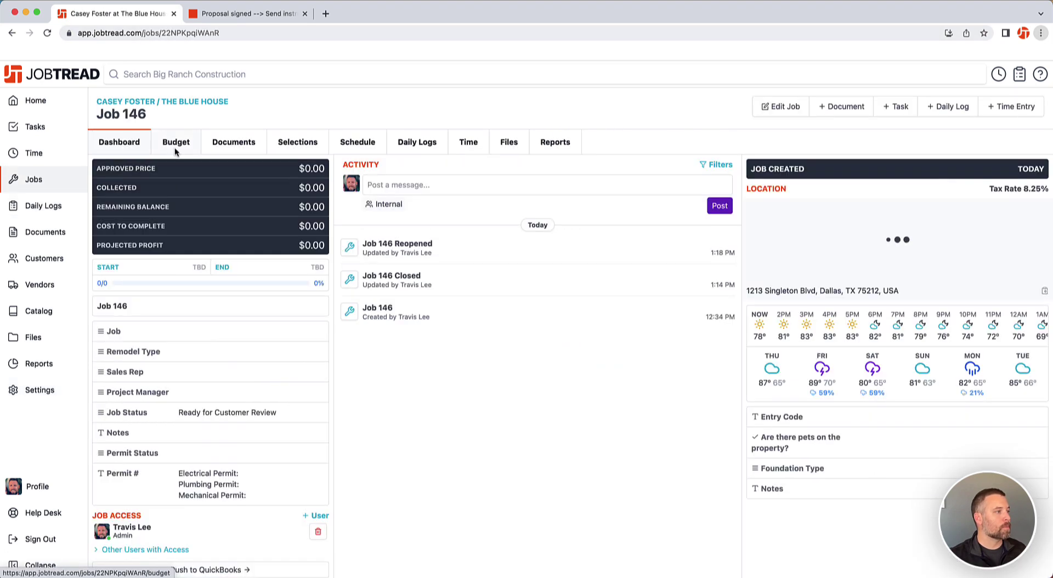
{"action": "left_click", "coordinate": [176, 142]}
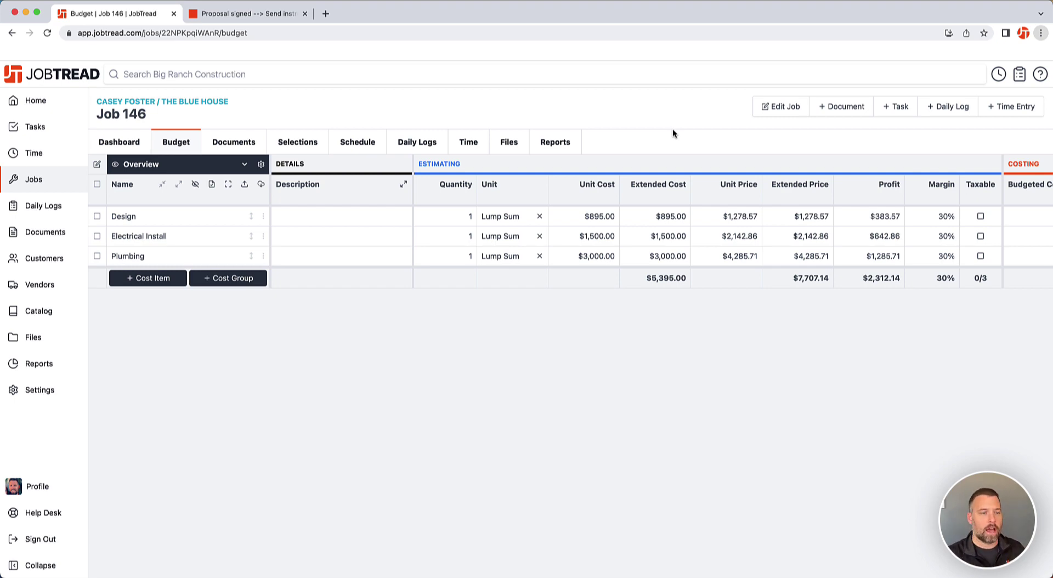
{"action": "left_click", "coordinate": [835, 106]}
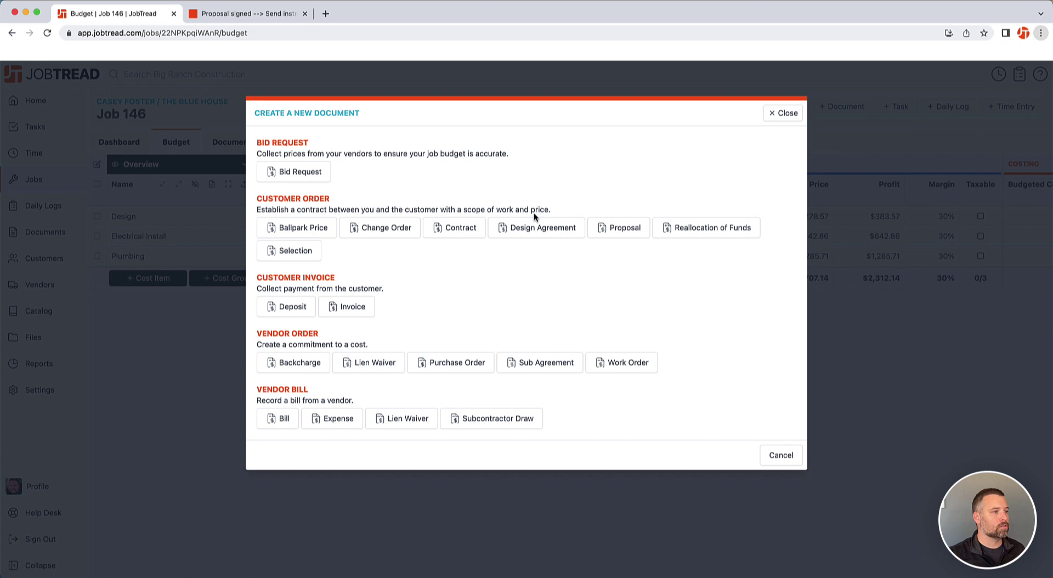
{"action": "left_click", "coordinate": [621, 228]}
{"action": "left_click", "coordinate": [772, 281]}
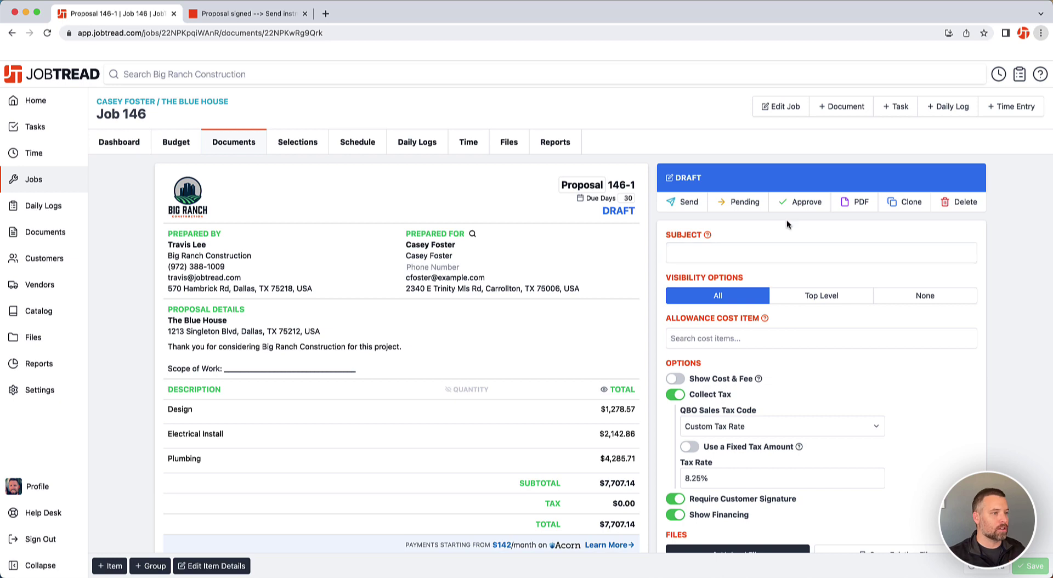
Move Proposal 146-1 to Approved and return to the Zapier editor.
{"action": "left_click", "coordinate": [791, 203]}
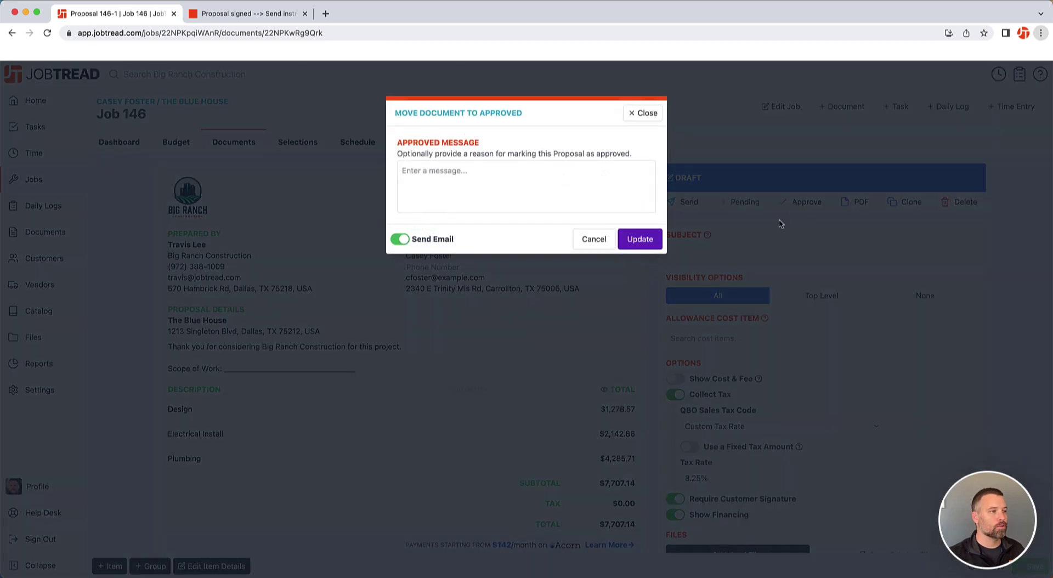
{"action": "left_click", "coordinate": [641, 239]}
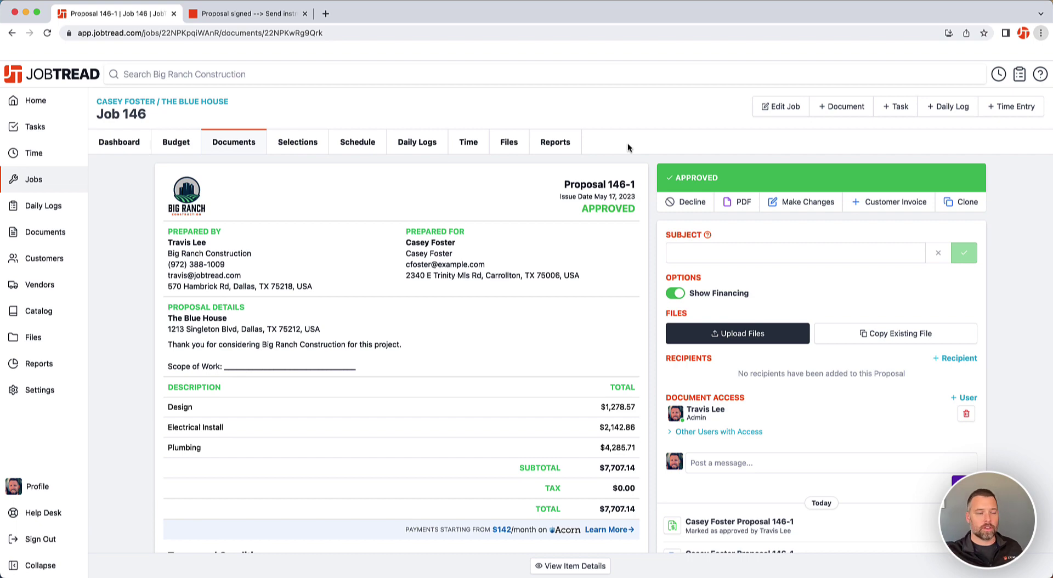
{"action": "left_click", "coordinate": [262, 15]}
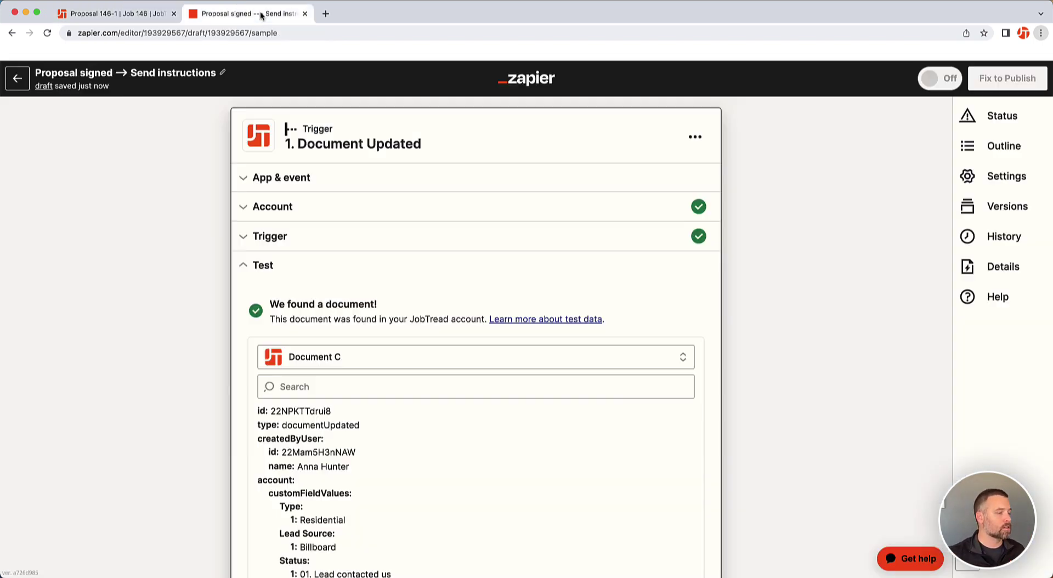
Load more samples, pick Document D as the trigger's test record, and continue to the Gmail step.
{"action": "left_click", "coordinate": [304, 357]}
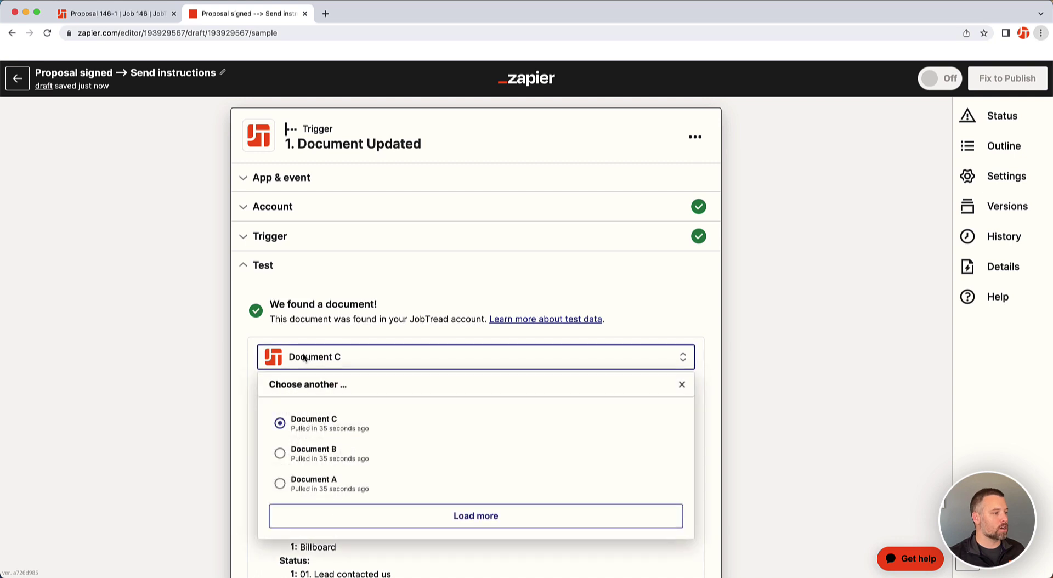
{"action": "left_click", "coordinate": [402, 516]}
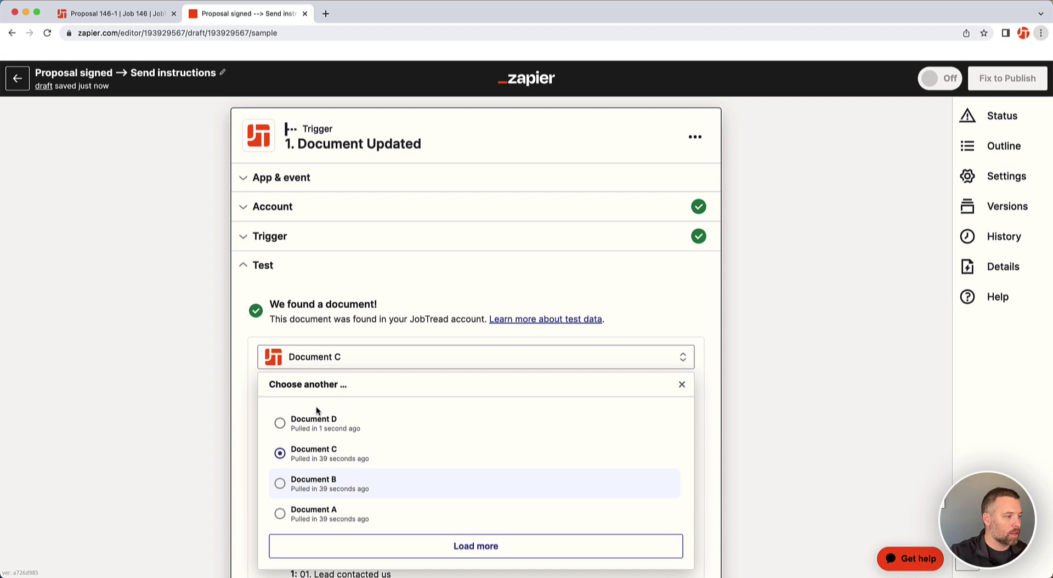
{"action": "left_click", "coordinate": [324, 431]}
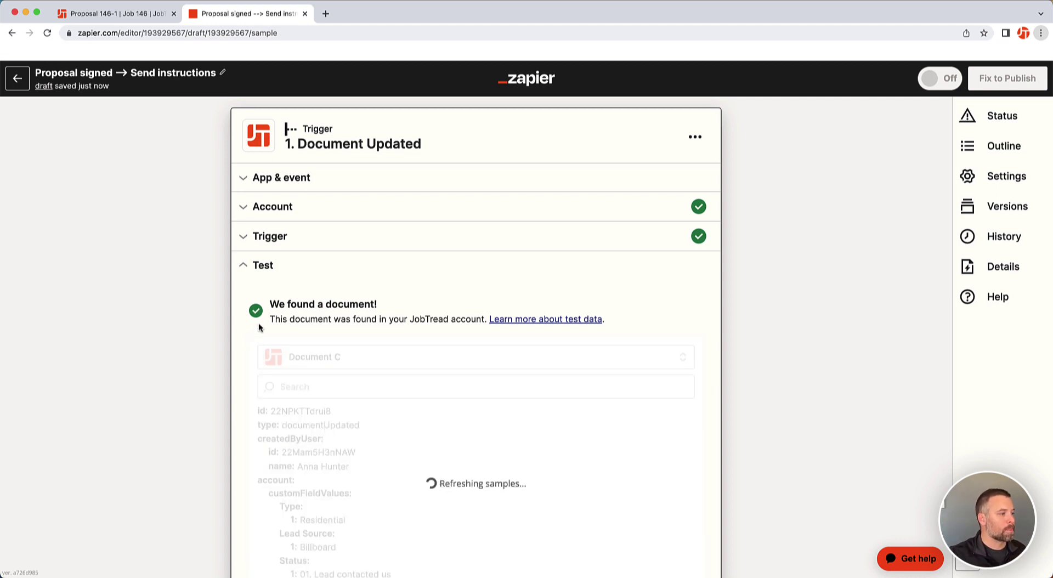
{"action": "scroll", "coordinate": [237, 322], "scroll_direction": "down", "scroll_amount": 5}
{"action": "scroll", "coordinate": [383, 365], "scroll_direction": "down", "scroll_amount": 4}
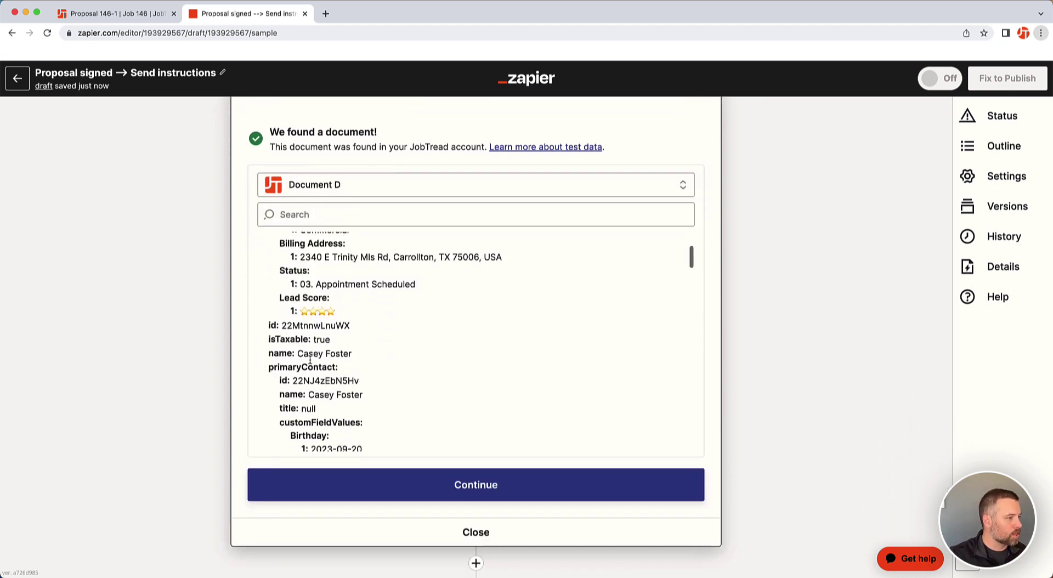
{"action": "scroll", "coordinate": [384, 367], "scroll_direction": "down", "scroll_amount": 10}
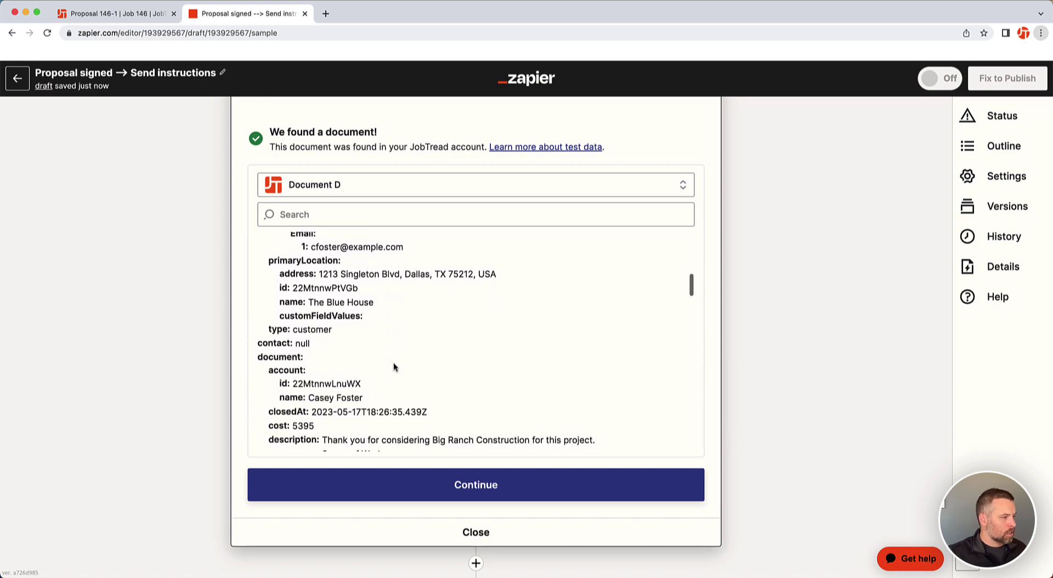
{"action": "scroll", "coordinate": [394, 361], "scroll_direction": "down", "scroll_amount": 6}
{"action": "scroll", "coordinate": [403, 358], "scroll_direction": "down", "scroll_amount": 4}
{"action": "left_click", "coordinate": [485, 477]}
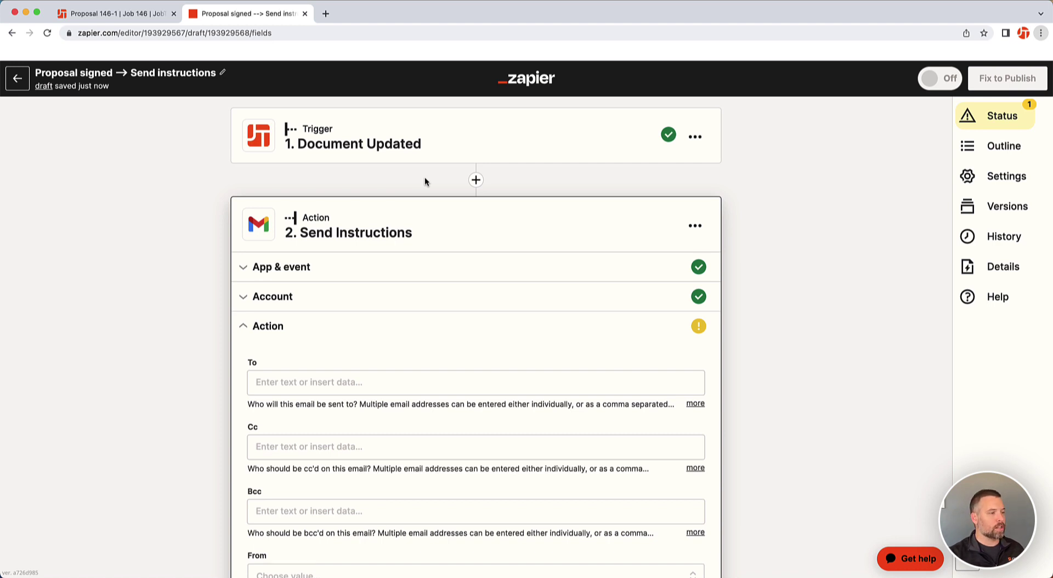
Insert a Filter step with condition Document Name (Text) Exactly matches 'Proposal'.
{"action": "left_click", "coordinate": [475, 180]}
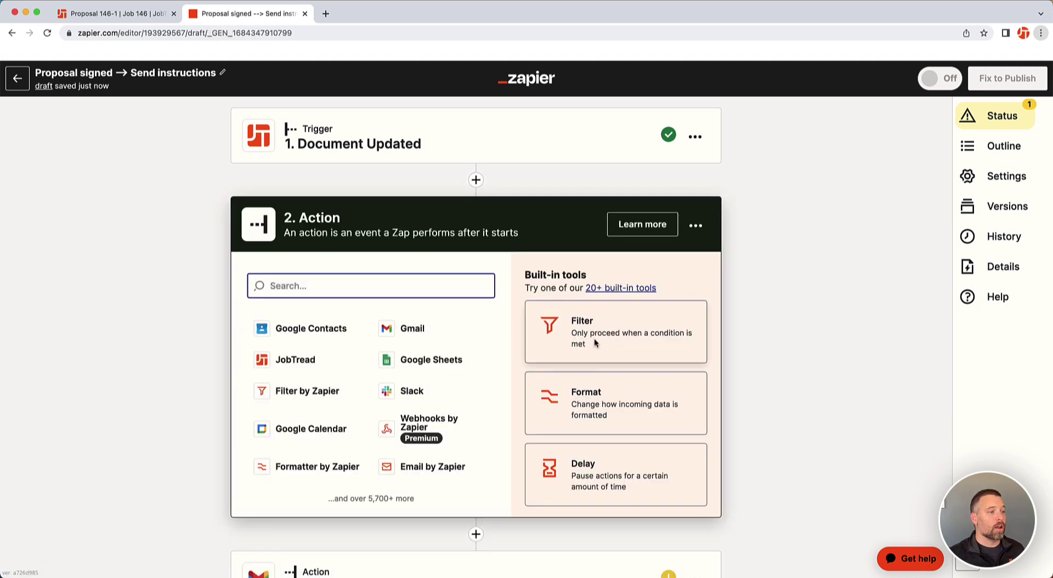
{"action": "left_click", "coordinate": [581, 332]}
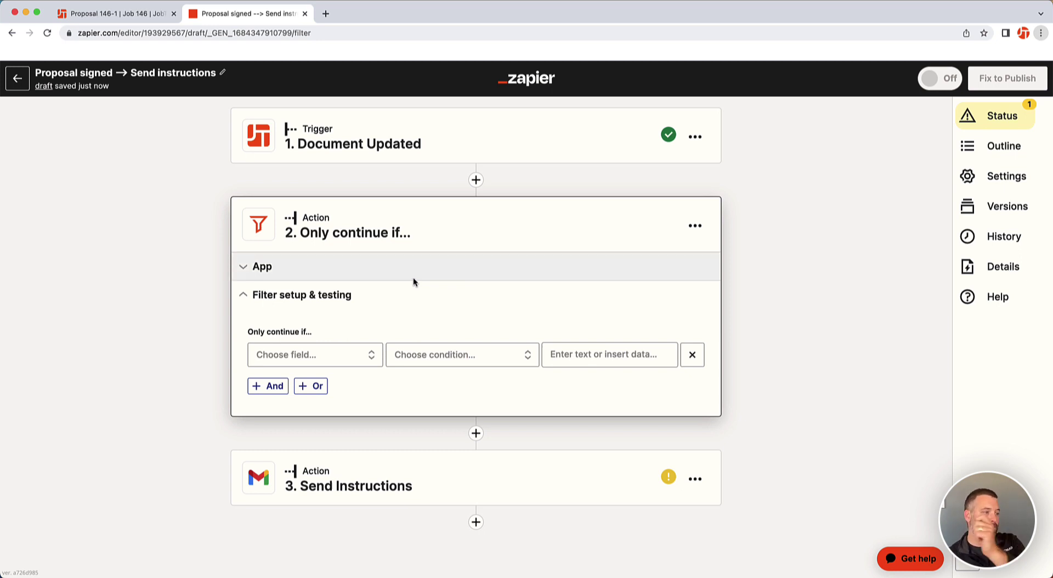
{"action": "left_click", "coordinate": [357, 354]}
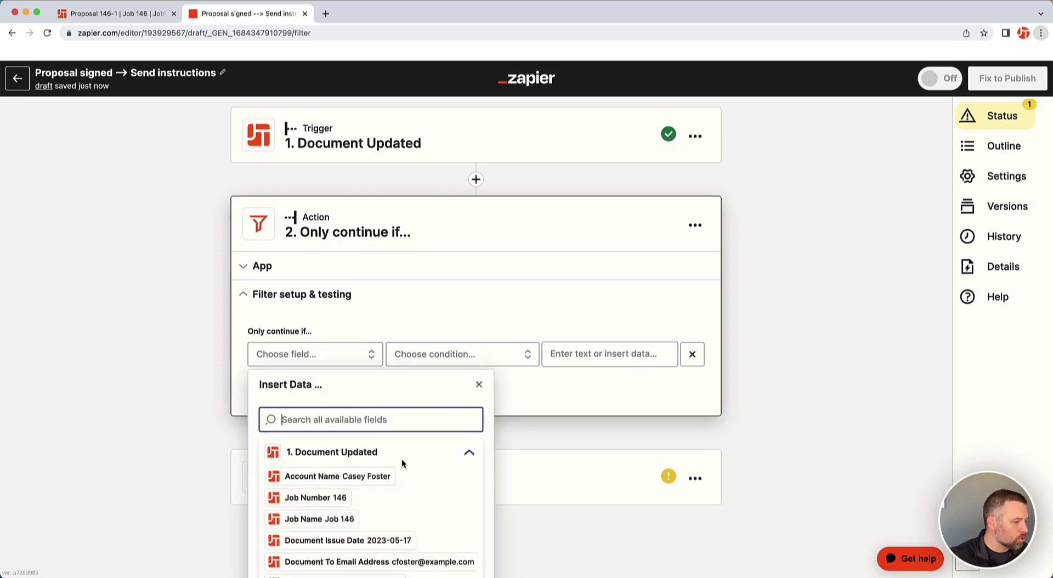
{"action": "scroll", "coordinate": [410, 449], "scroll_direction": "down", "scroll_amount": 2}
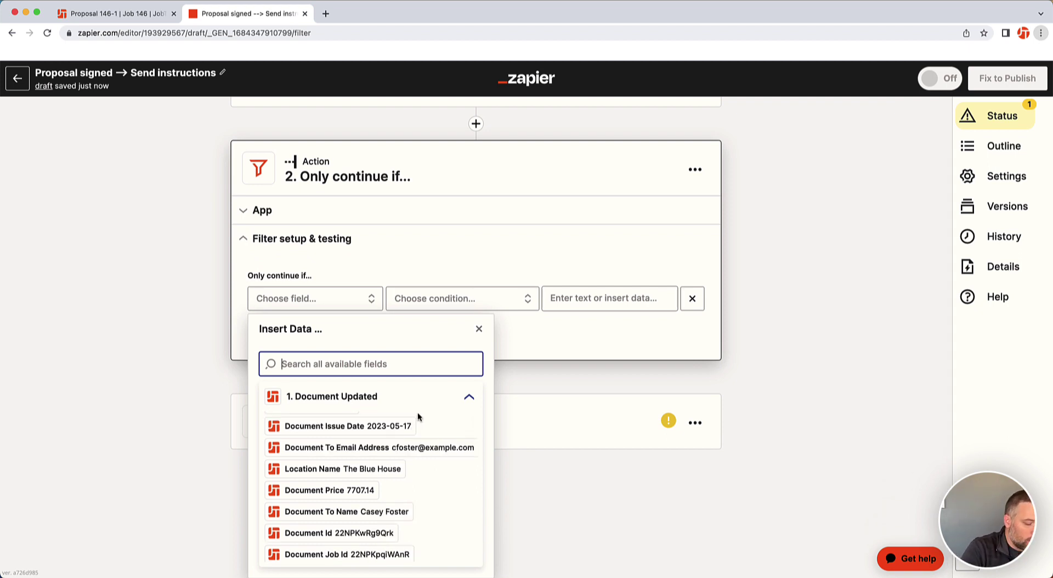
{"action": "scroll", "coordinate": [415, 416], "scroll_direction": "up", "scroll_amount": 3}
{"action": "scroll", "coordinate": [403, 445], "scroll_direction": "down", "scroll_amount": 3}
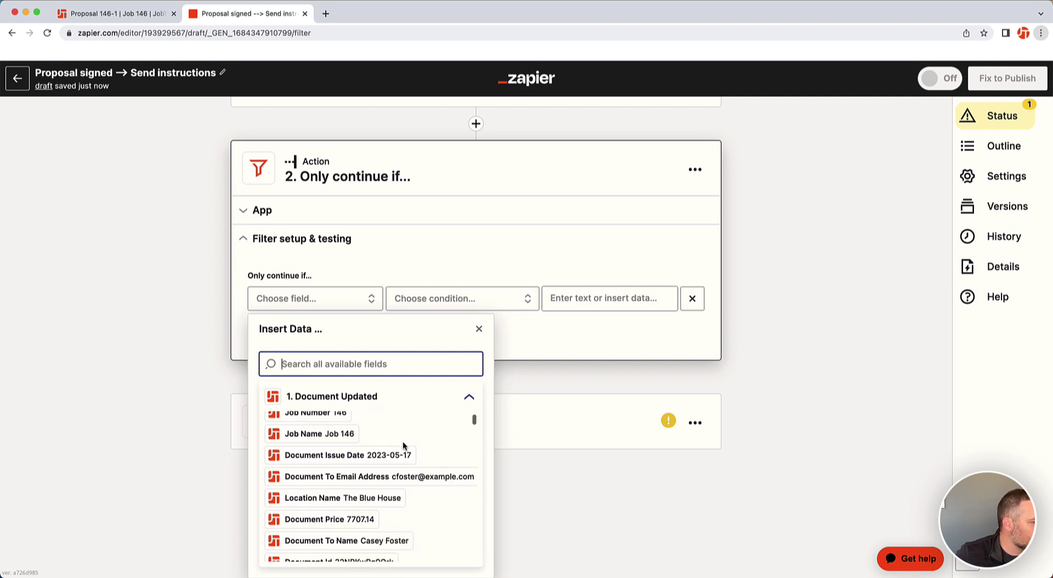
{"action": "scroll", "coordinate": [427, 460], "scroll_direction": "down", "scroll_amount": 4}
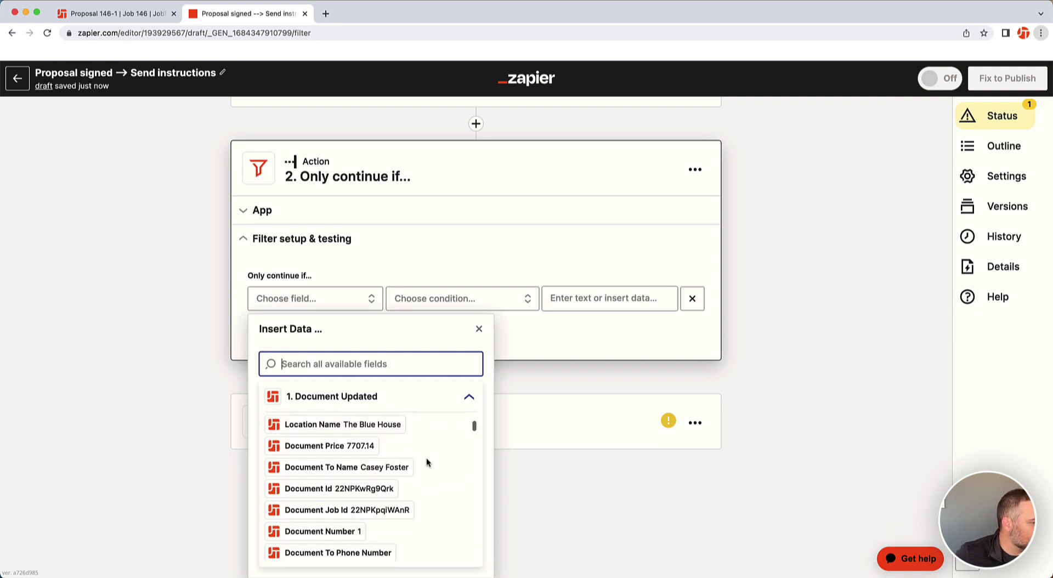
{"action": "scroll", "coordinate": [426, 461], "scroll_direction": "down", "scroll_amount": 6}
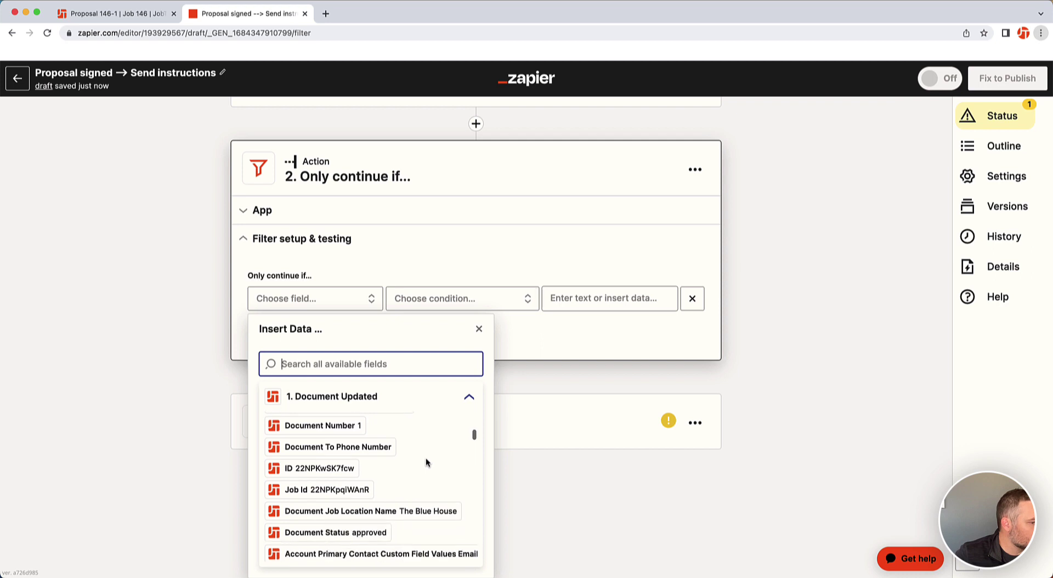
{"action": "scroll", "coordinate": [427, 463], "scroll_direction": "down", "scroll_amount": 4}
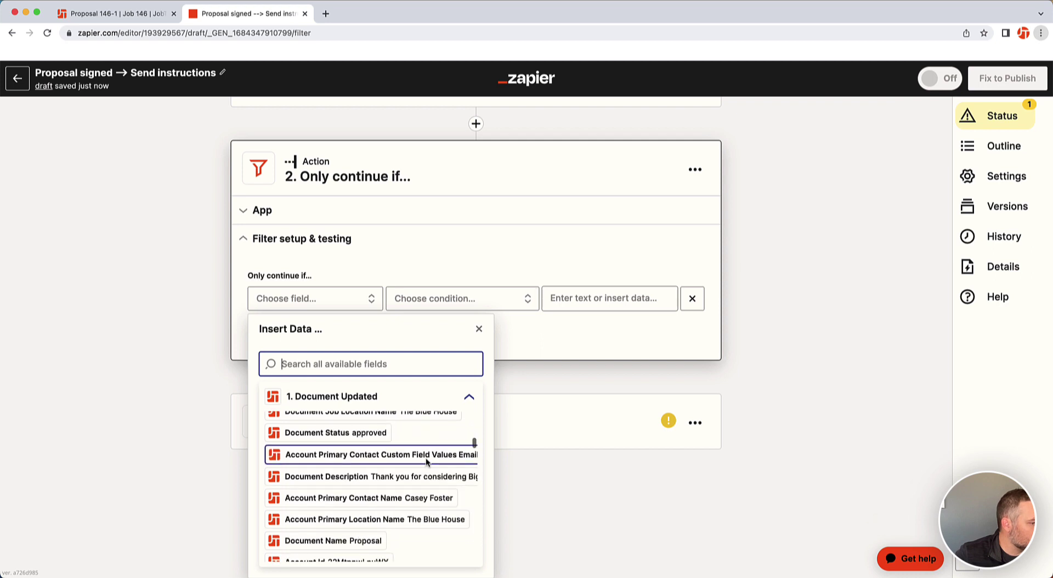
{"action": "left_click", "coordinate": [359, 485]}
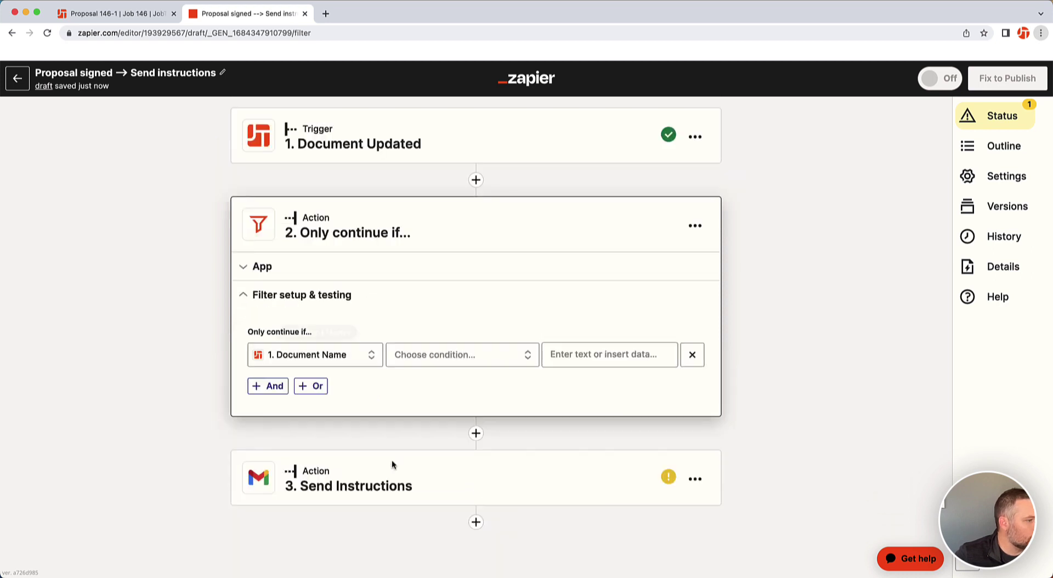
{"action": "left_click", "coordinate": [469, 358]}
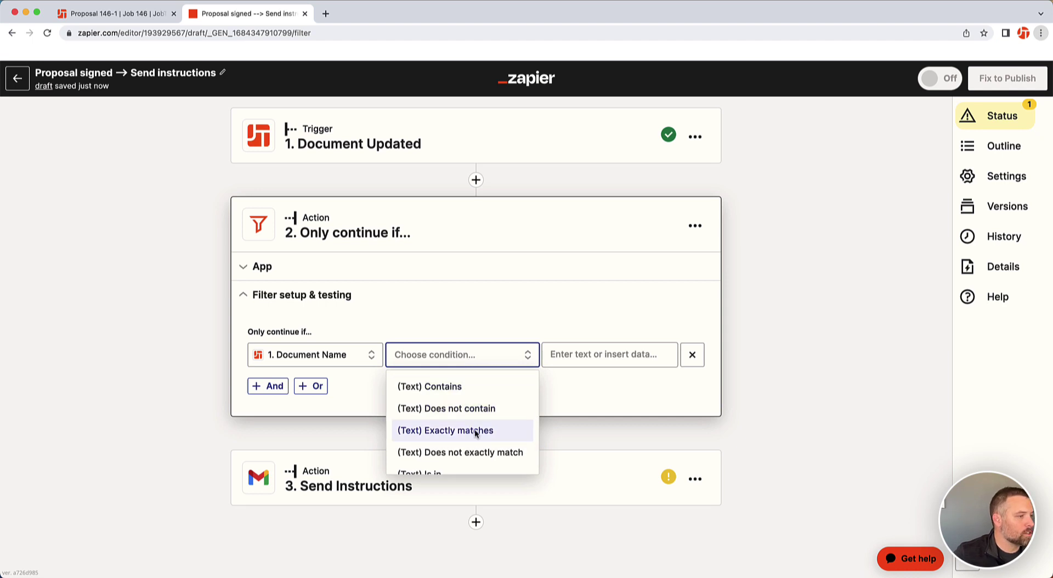
{"action": "left_click", "coordinate": [475, 430]}
{"action": "left_click", "coordinate": [574, 354]}
{"action": "type", "text": "Proposal"}
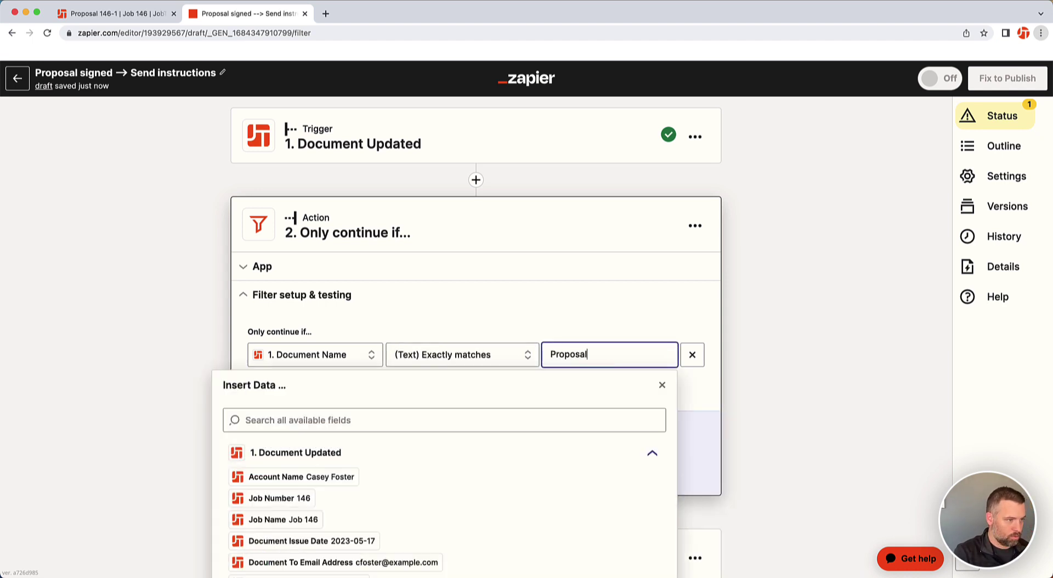
{"action": "left_click", "coordinate": [702, 359]}
Add an And condition: Document Status (Text) Exactly matches 'approved'.
{"action": "left_click", "coordinate": [269, 386]}
{"action": "left_click", "coordinate": [341, 387]}
{"action": "scroll", "coordinate": [414, 482], "scroll_direction": "down", "scroll_amount": 5}
{"action": "scroll", "coordinate": [414, 449], "scroll_direction": "down", "scroll_amount": 4}
{"action": "left_click", "coordinate": [376, 473]}
{"action": "left_click", "coordinate": [460, 361]}
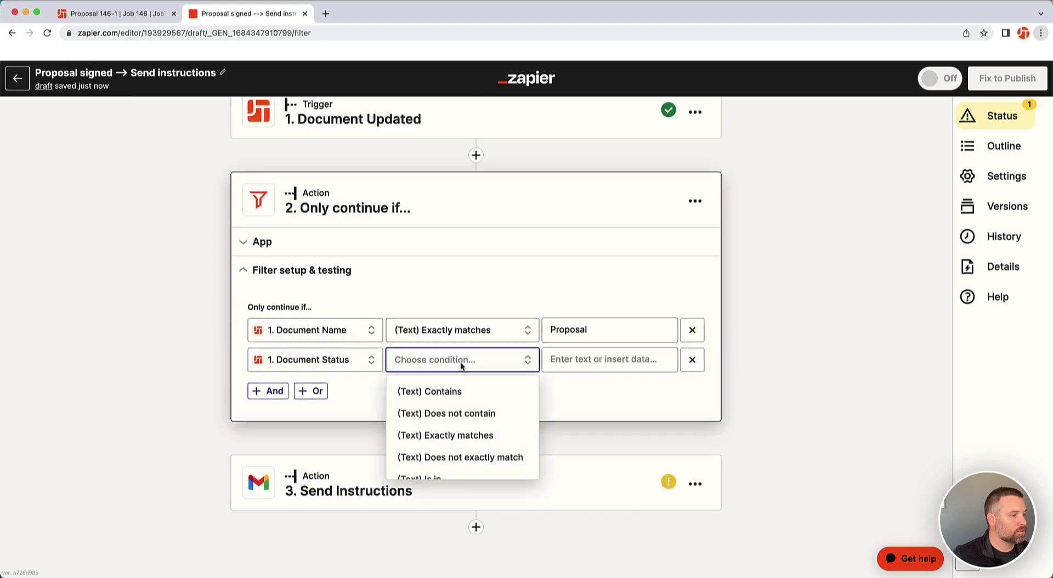
{"action": "left_click", "coordinate": [469, 435]}
{"action": "left_click", "coordinate": [571, 363]}
{"action": "type", "text": "approved"}
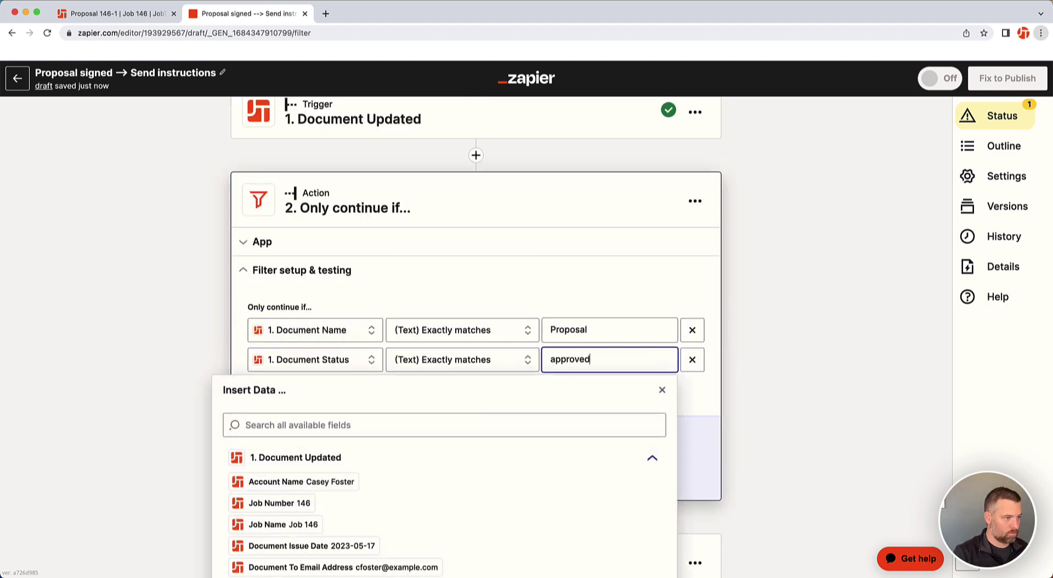
{"action": "left_click", "coordinate": [226, 313]}
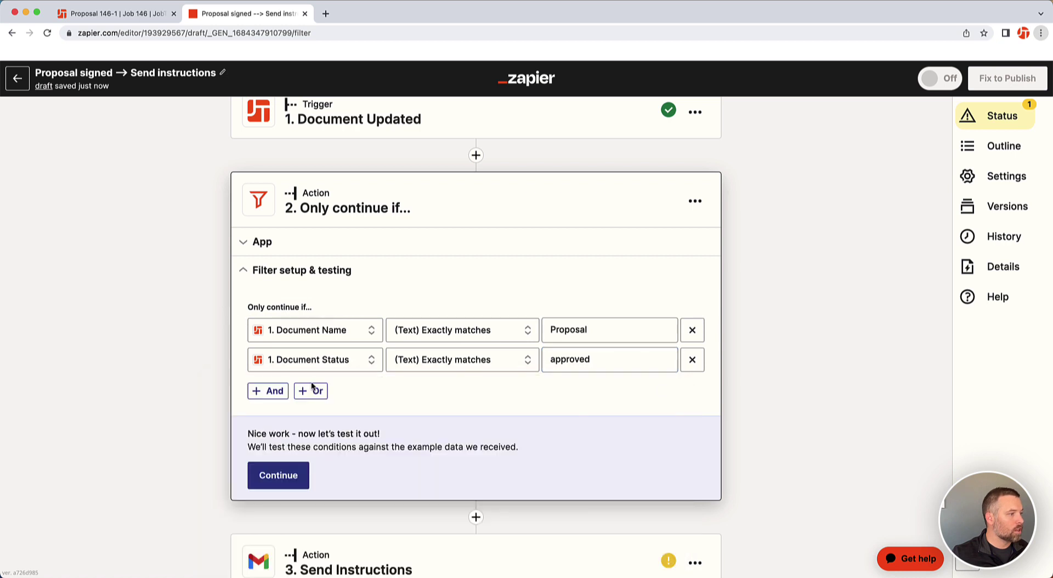
Add a third condition: Data Previous Status (Text) Does not exactly match 'approved'.
{"action": "left_click", "coordinate": [267, 390]}
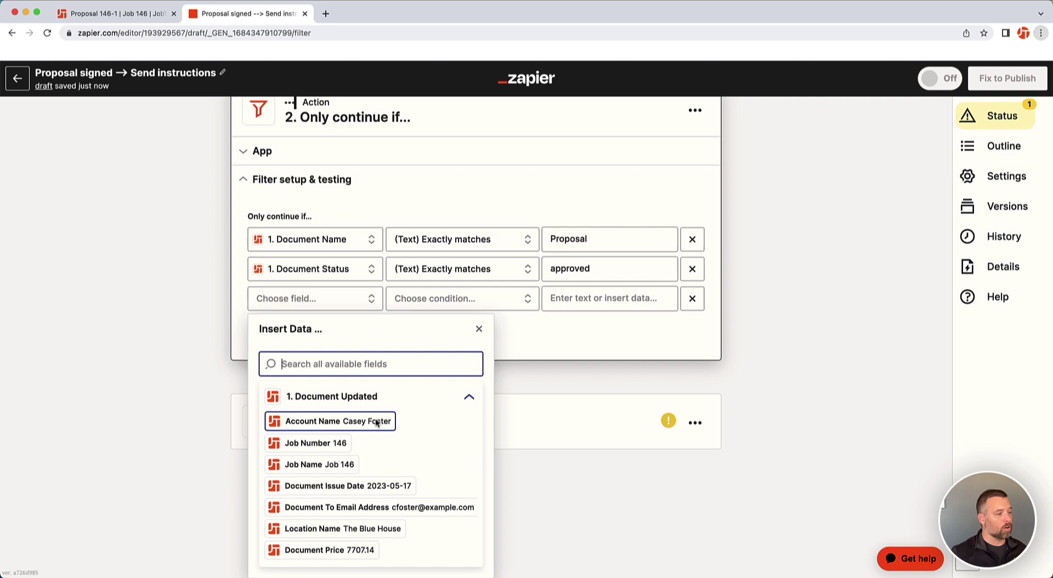
{"action": "scroll", "coordinate": [414, 432], "scroll_direction": "down", "scroll_amount": 3}
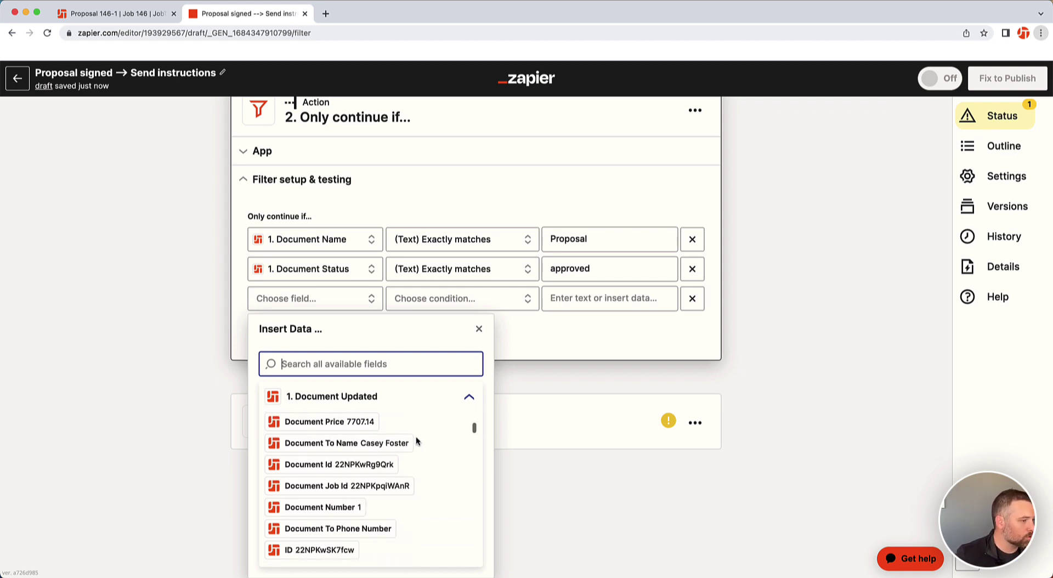
{"action": "scroll", "coordinate": [416, 440], "scroll_direction": "down", "scroll_amount": 1}
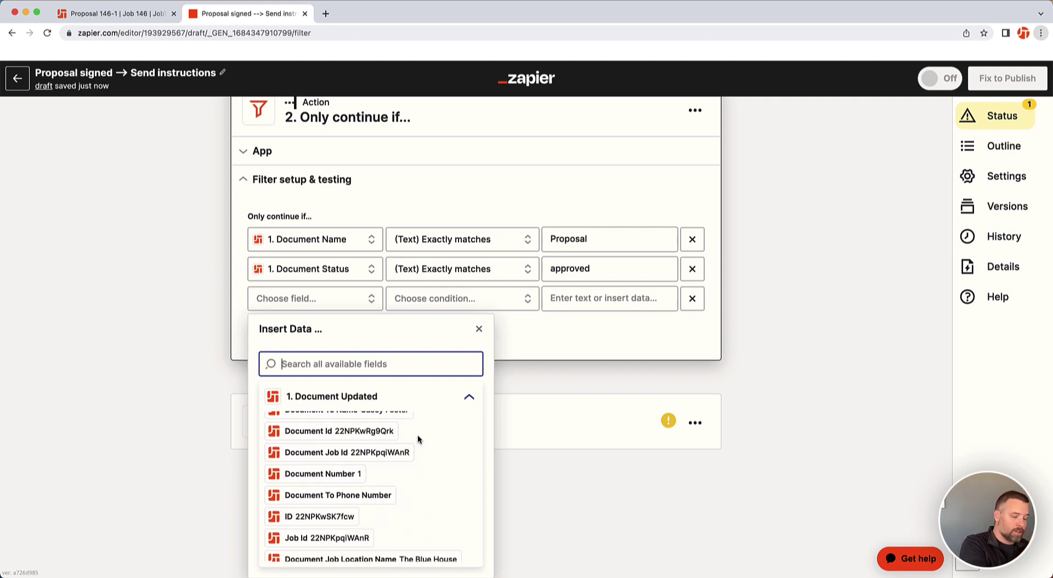
{"action": "scroll", "coordinate": [418, 439], "scroll_direction": "down", "scroll_amount": 3}
{"action": "scroll", "coordinate": [424, 464], "scroll_direction": "down", "scroll_amount": 5}
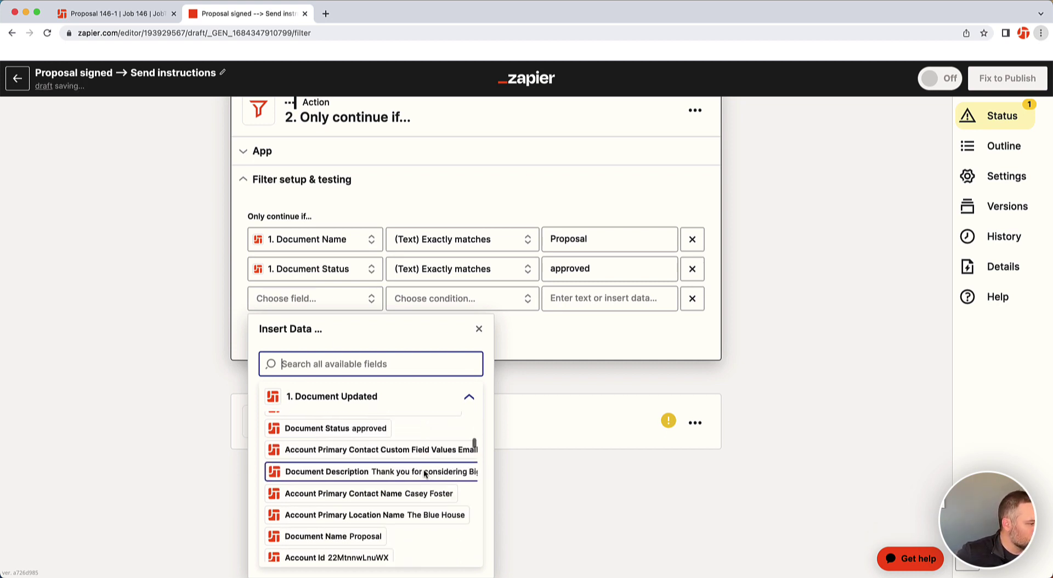
{"action": "scroll", "coordinate": [429, 476], "scroll_direction": "down", "scroll_amount": 1}
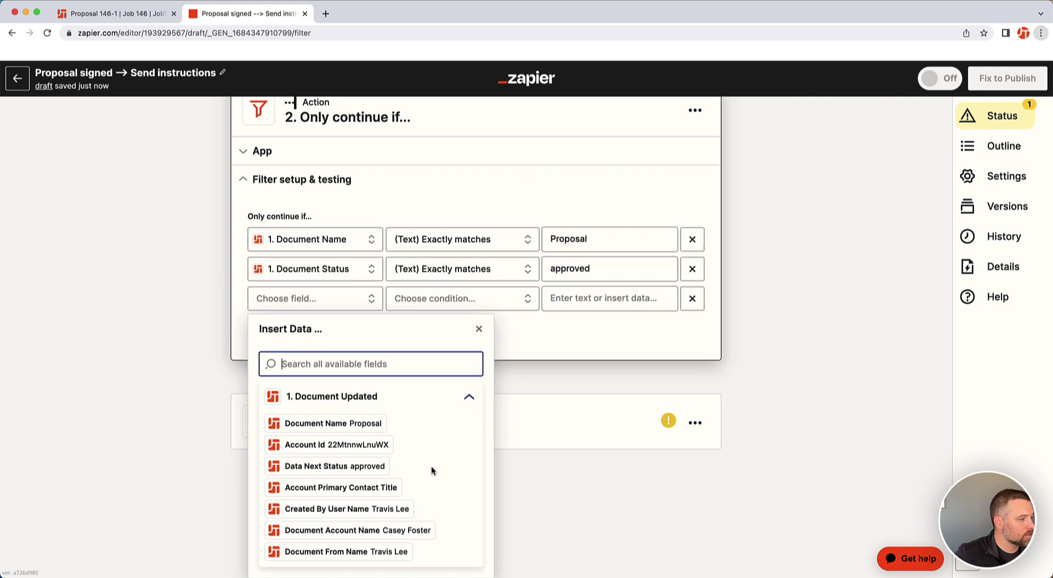
{"action": "scroll", "coordinate": [431, 470], "scroll_direction": "down", "scroll_amount": 2}
{"action": "scroll", "coordinate": [432, 471], "scroll_direction": "down", "scroll_amount": 6}
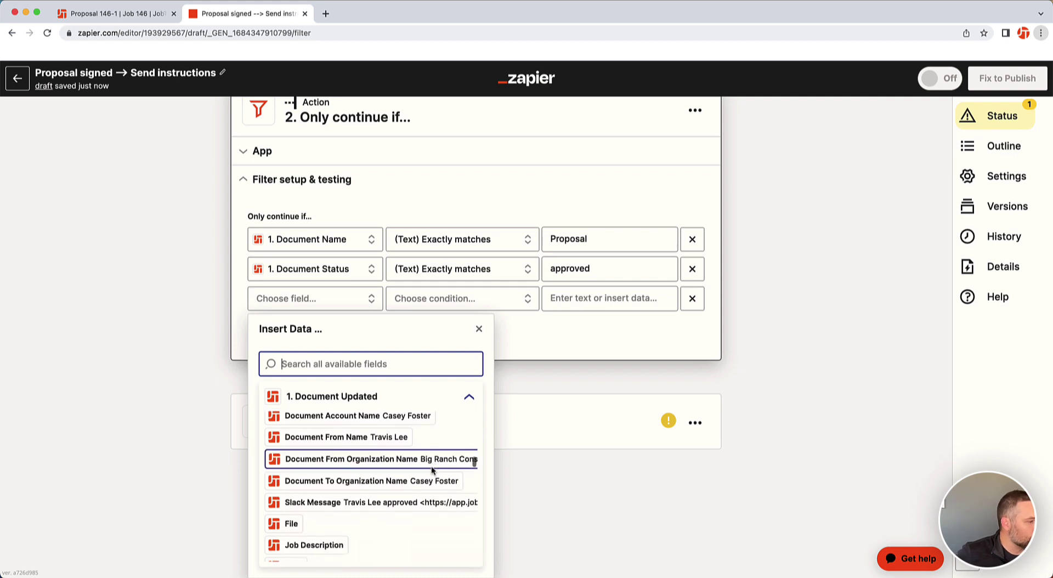
{"action": "left_click", "coordinate": [351, 501]}
{"action": "left_click", "coordinate": [449, 359]}
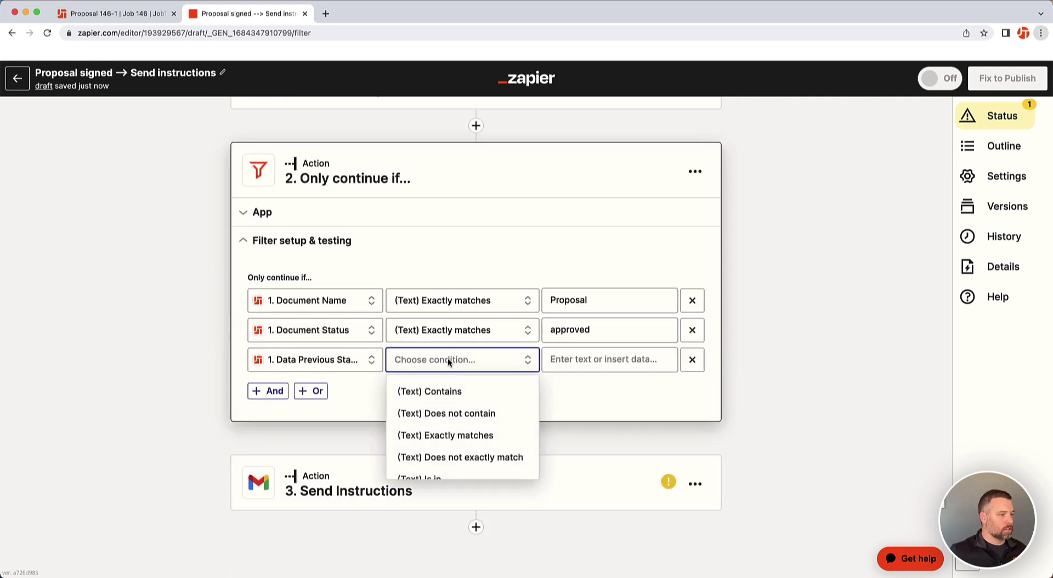
{"action": "left_click", "coordinate": [461, 457]}
{"action": "left_click", "coordinate": [579, 359]}
{"action": "type", "text": "approved"}
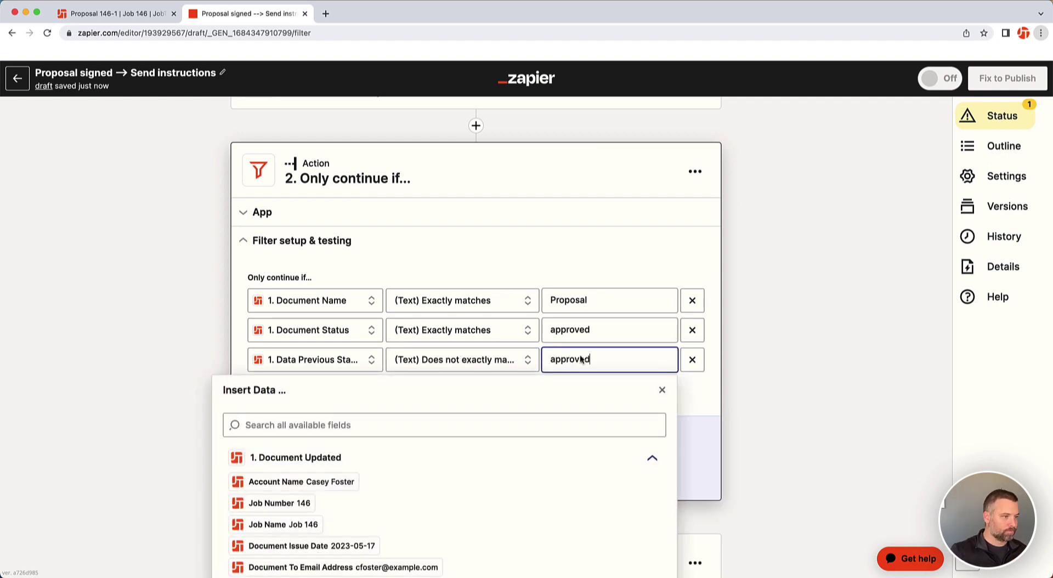
Change the second condition's field from Document Status to Data Next Status.
{"action": "left_click", "coordinate": [345, 331]}
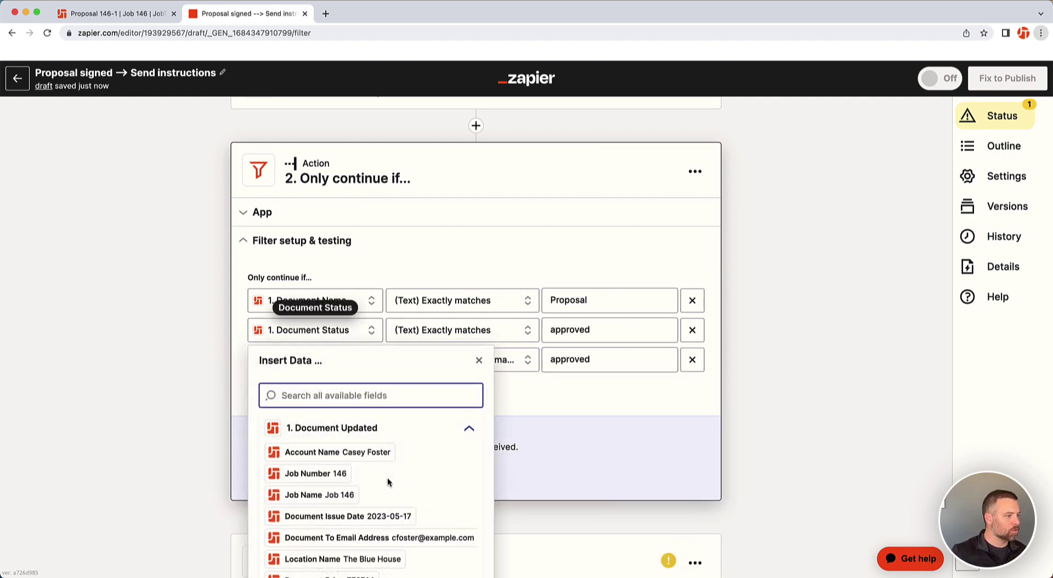
{"action": "scroll", "coordinate": [387, 482], "scroll_direction": "down", "scroll_amount": 10}
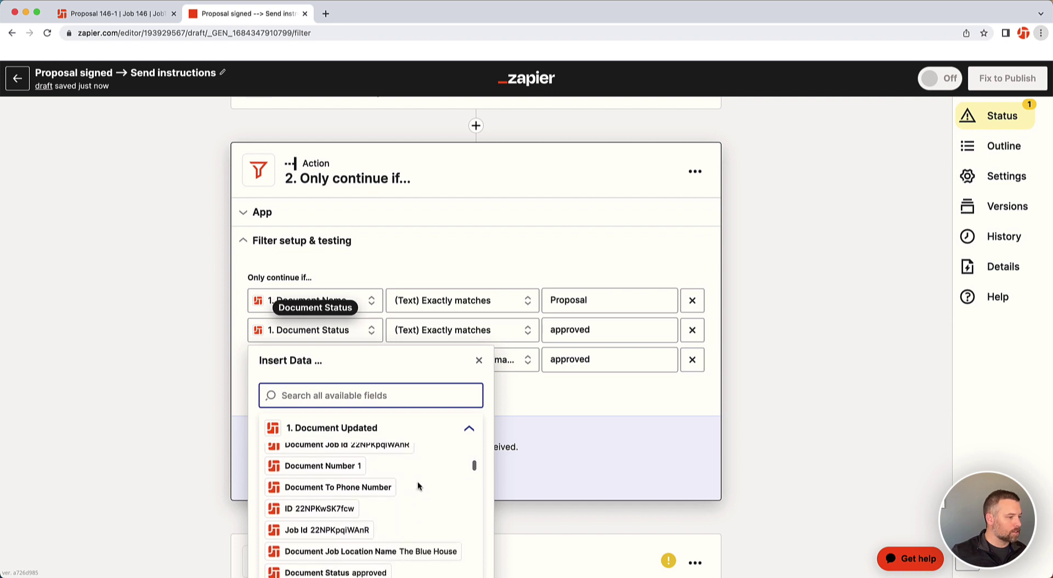
{"action": "scroll", "coordinate": [418, 486], "scroll_direction": "down", "scroll_amount": 6}
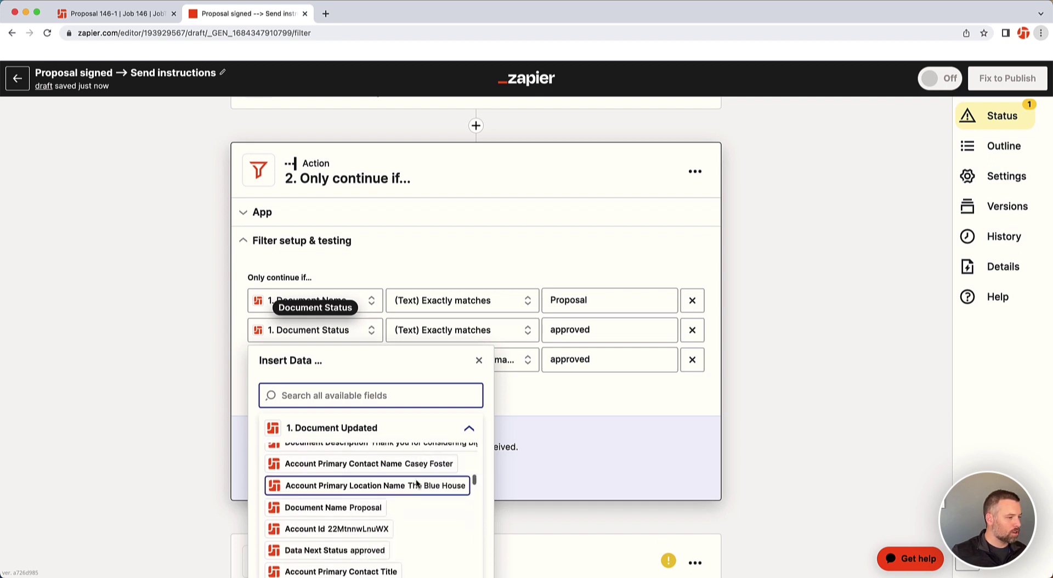
{"action": "scroll", "coordinate": [417, 484], "scroll_direction": "down", "scroll_amount": 2}
{"action": "left_click", "coordinate": [345, 518]}
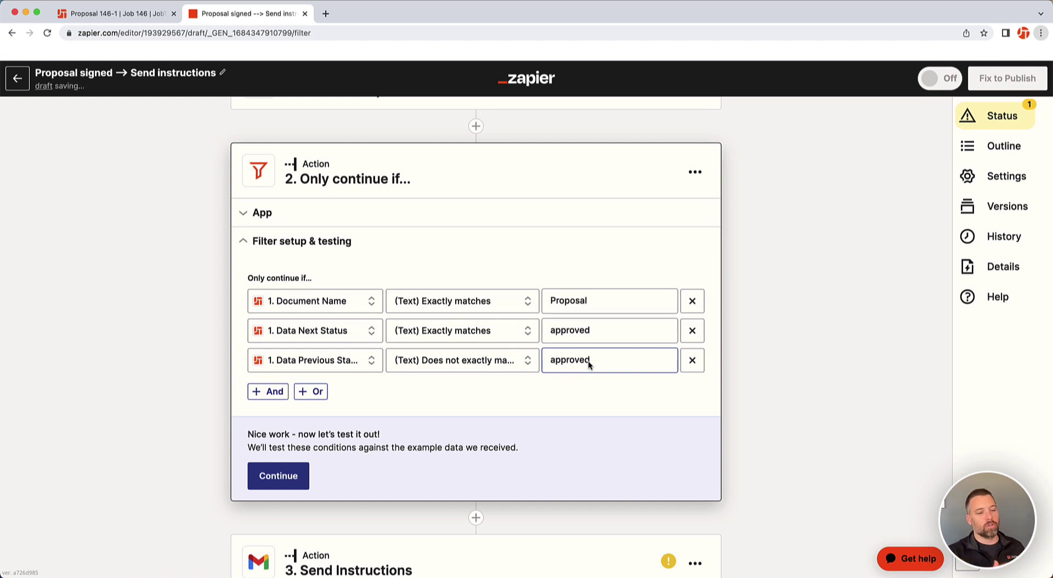
Test the filter and confirm the Zap would have continued with the 2023-05-17 sample data.
{"action": "left_click", "coordinate": [280, 476]}
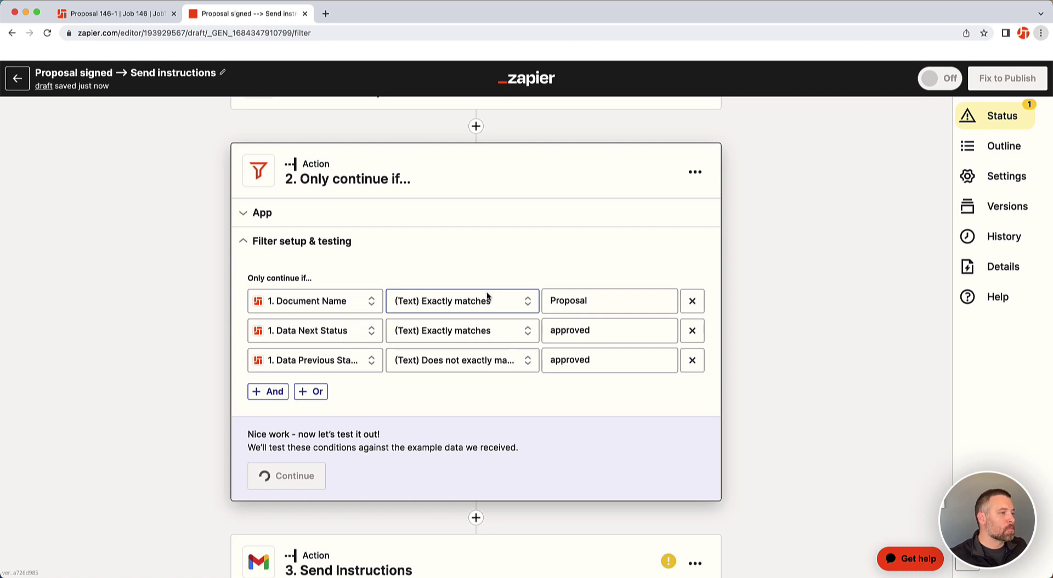
{"action": "scroll", "coordinate": [506, 289], "scroll_direction": "down", "scroll_amount": 3}
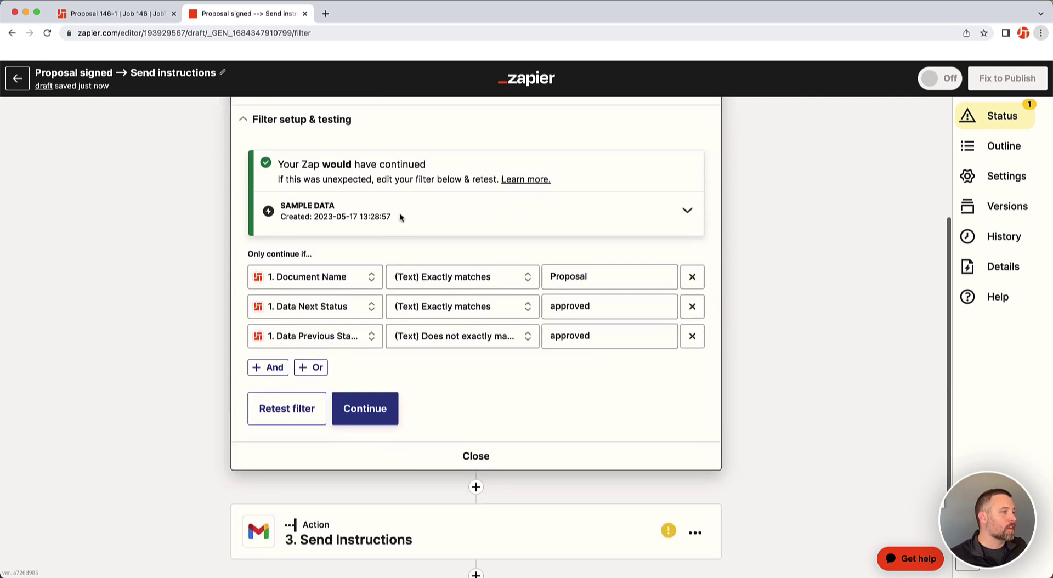
{"action": "scroll", "coordinate": [359, 168], "scroll_direction": "up", "scroll_amount": 4}
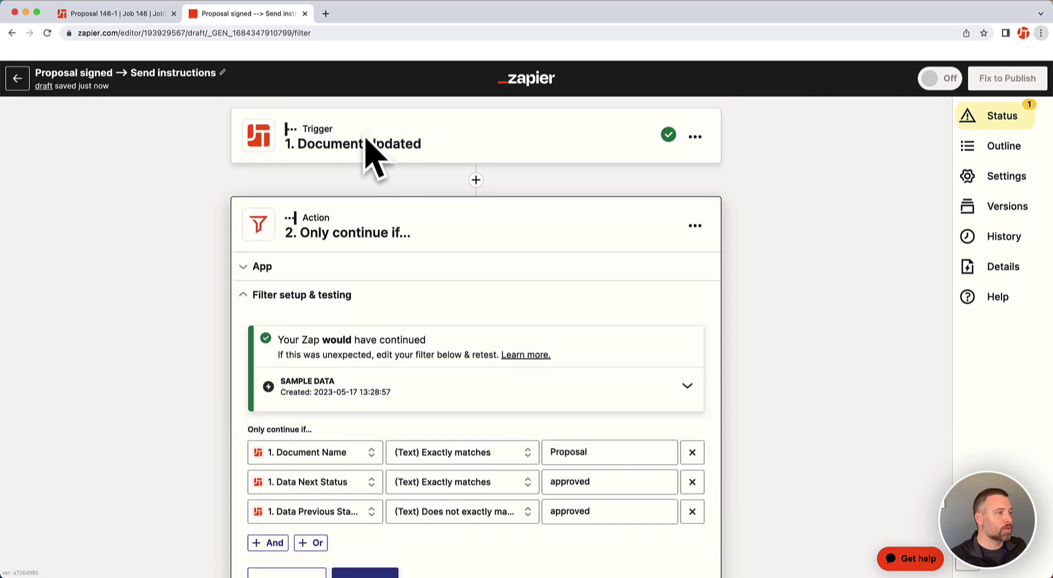
{"action": "scroll", "coordinate": [382, 307], "scroll_direction": "down", "scroll_amount": 3}
{"action": "scroll", "coordinate": [383, 320], "scroll_direction": "down", "scroll_amount": 1}
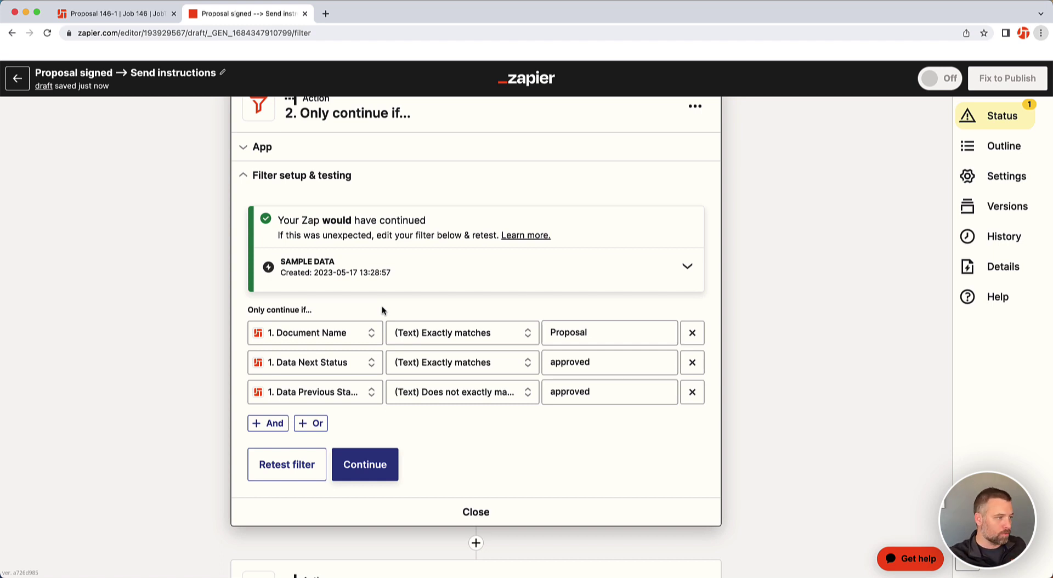
Fill the To field with the trigger's '1. Document To Email Address' value.
{"action": "left_click", "coordinate": [366, 464]}
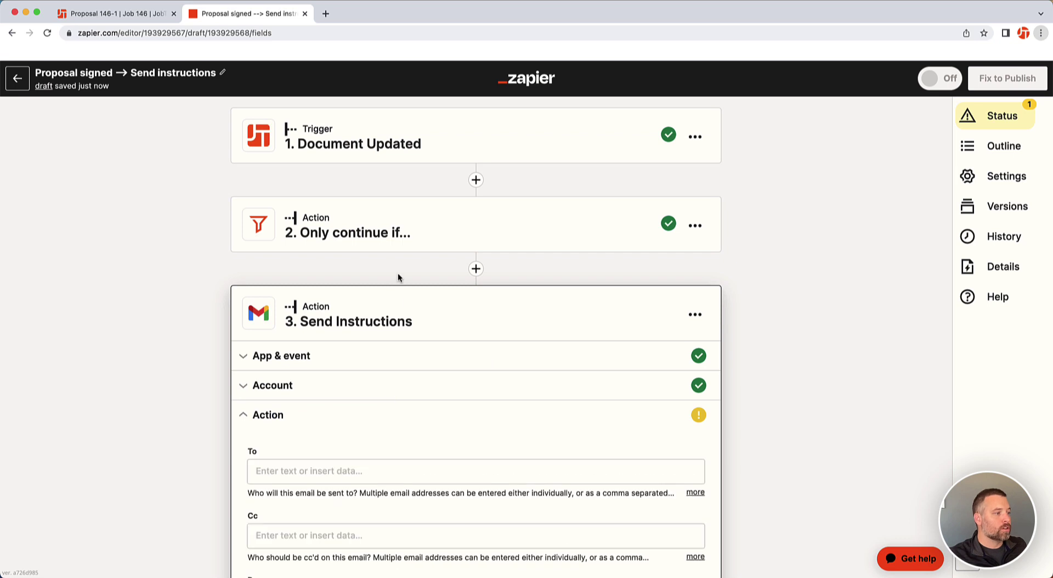
{"action": "scroll", "coordinate": [430, 305], "scroll_direction": "down", "scroll_amount": 3}
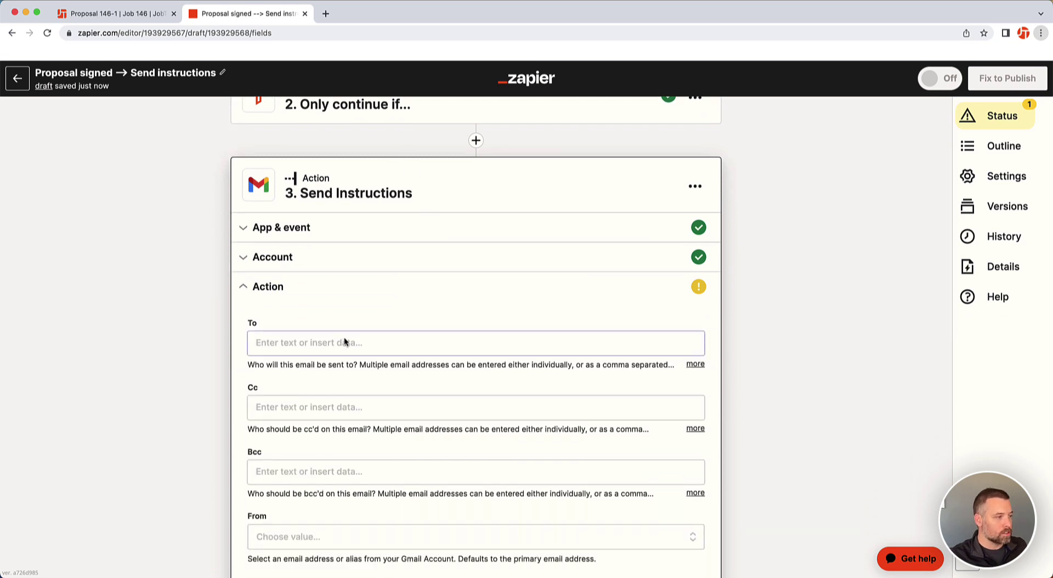
{"action": "scroll", "coordinate": [296, 337], "scroll_direction": "down", "scroll_amount": 1}
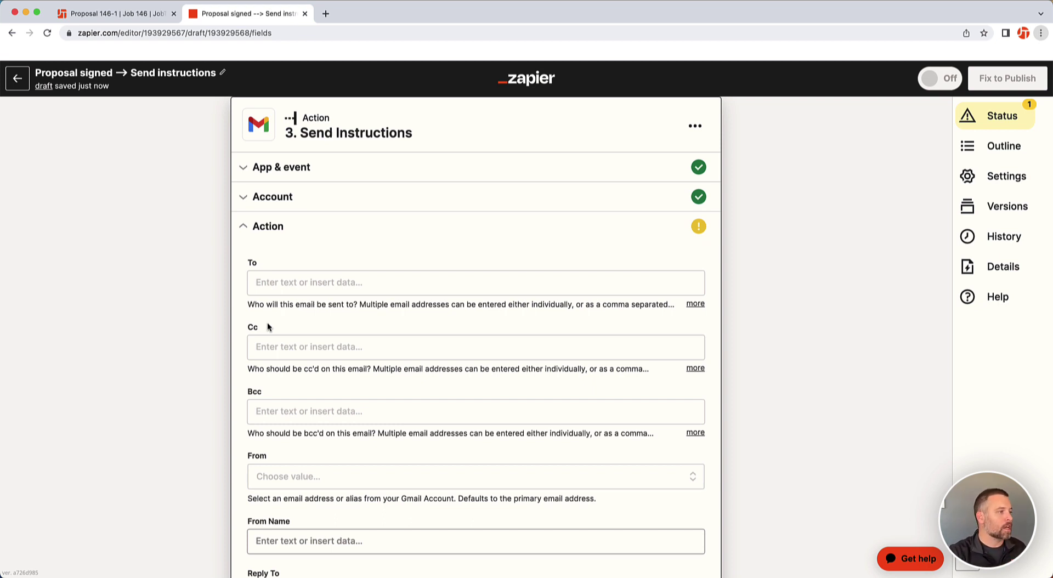
{"action": "left_click", "coordinate": [311, 282]}
{"action": "left_click", "coordinate": [329, 382]}
{"action": "left_click", "coordinate": [413, 493]}
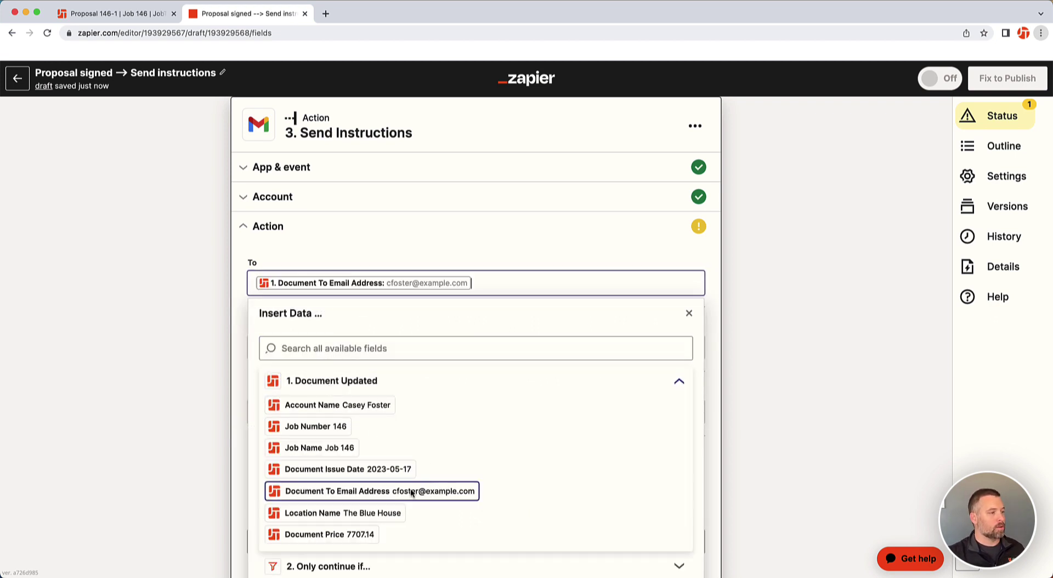
{"action": "left_click", "coordinate": [230, 371]}
Choose the connected Gmail account address as the From sender.
{"action": "scroll", "coordinate": [308, 363], "scroll_direction": "down", "scroll_amount": 2}
{"action": "scroll", "coordinate": [324, 334], "scroll_direction": "down", "scroll_amount": 1}
{"action": "left_click", "coordinate": [324, 331]}
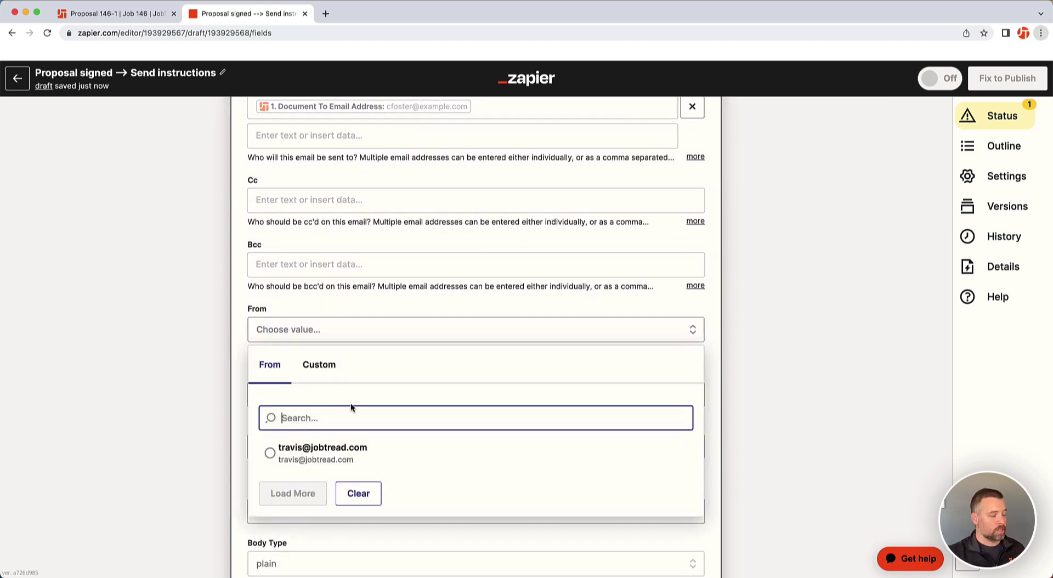
{"action": "left_click", "coordinate": [336, 447]}
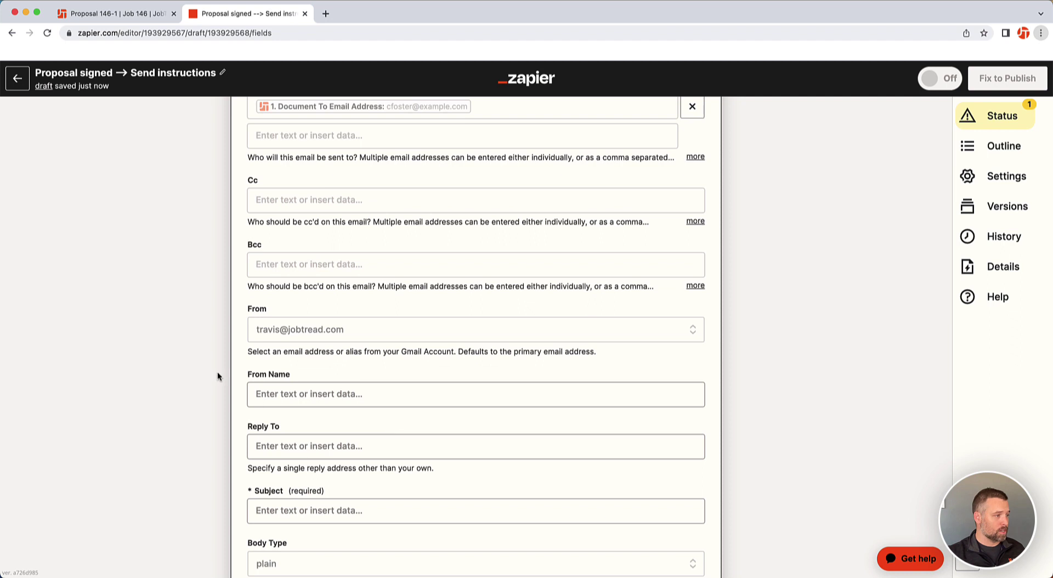
{"action": "scroll", "coordinate": [230, 368], "scroll_direction": "down", "scroll_amount": 2}
{"action": "scroll", "coordinate": [315, 313], "scroll_direction": "down", "scroll_amount": 1}
{"action": "scroll", "coordinate": [319, 319], "scroll_direction": "down", "scroll_amount": 3}
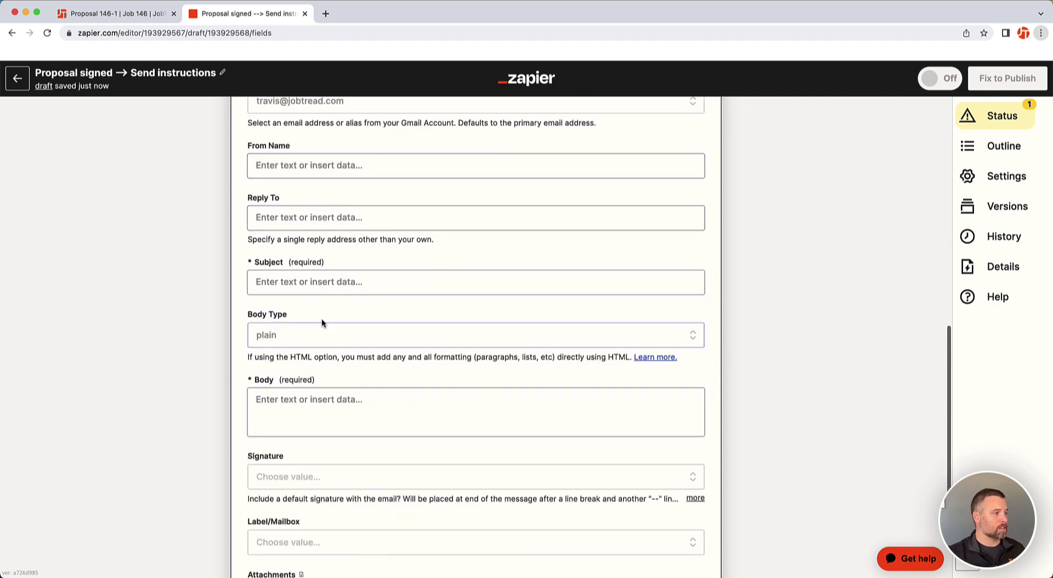
Set the email subject to 'Congratulations! We're happy to be working with you'.
{"action": "scroll", "coordinate": [317, 292], "scroll_direction": "down", "scroll_amount": 1}
{"action": "left_click", "coordinate": [313, 281]}
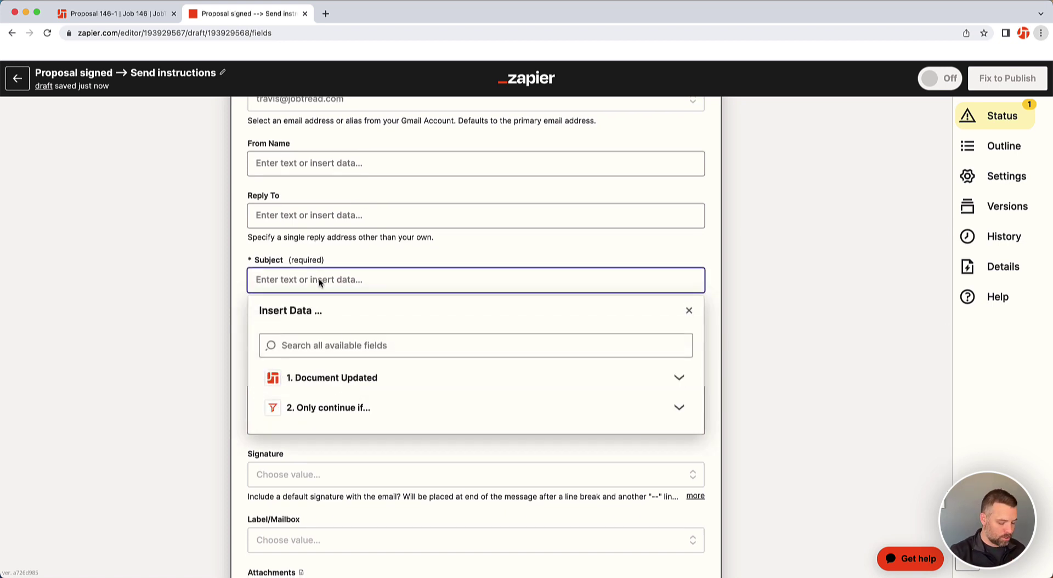
{"action": "type", "text": "C"}
{"action": "key", "text": "BackSpace"}
{"action": "type", "text": "Congratulations"}
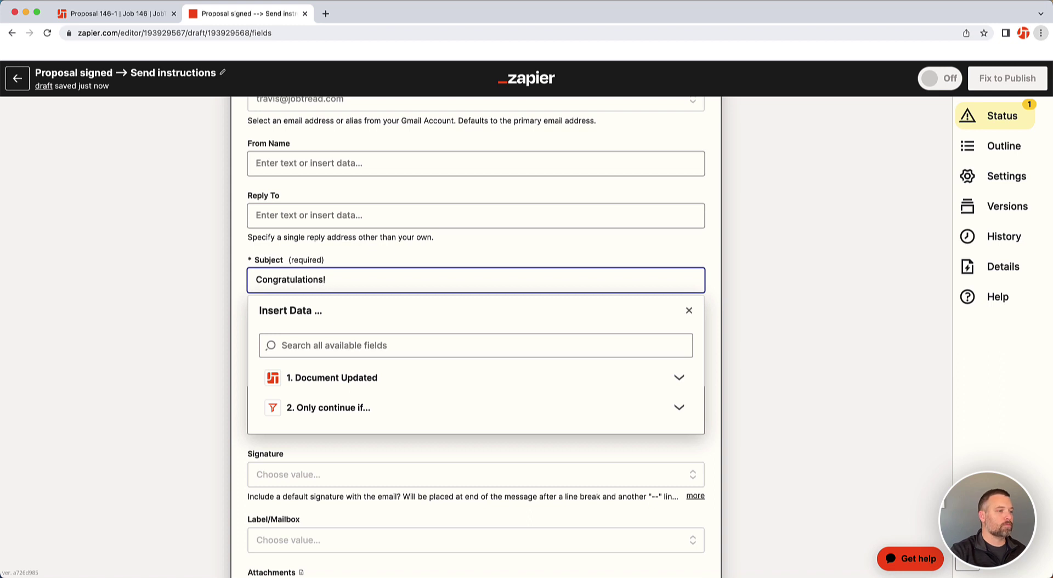
{"action": "type", "text": "! We're happy to be"}
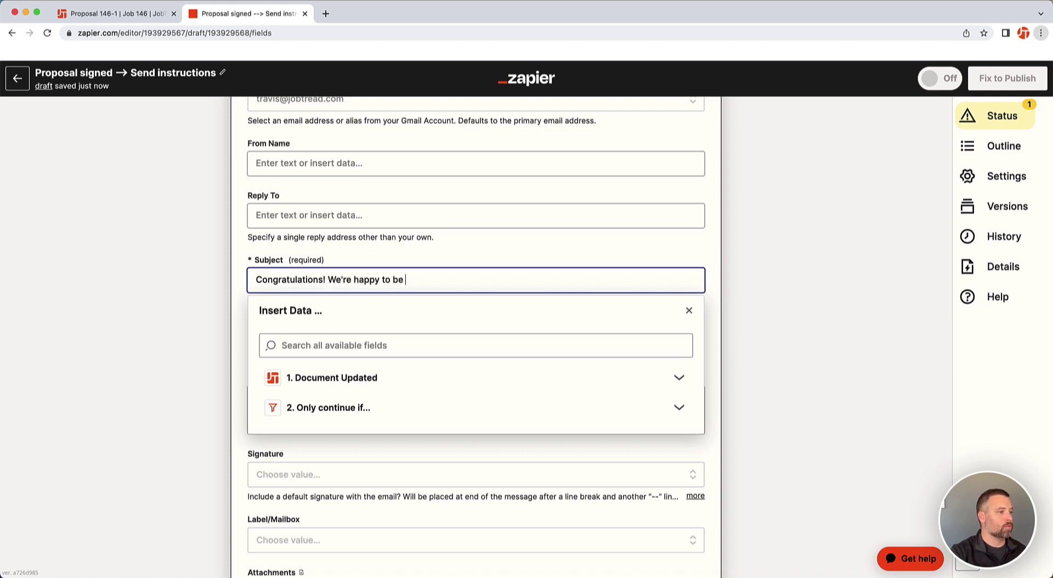
{"action": "type", "text": " working w"}
{"action": "key", "text": "BackSpace"}
{"action": "key", "text": "BackSpace"}
{"action": "type", "text": "working with you"}
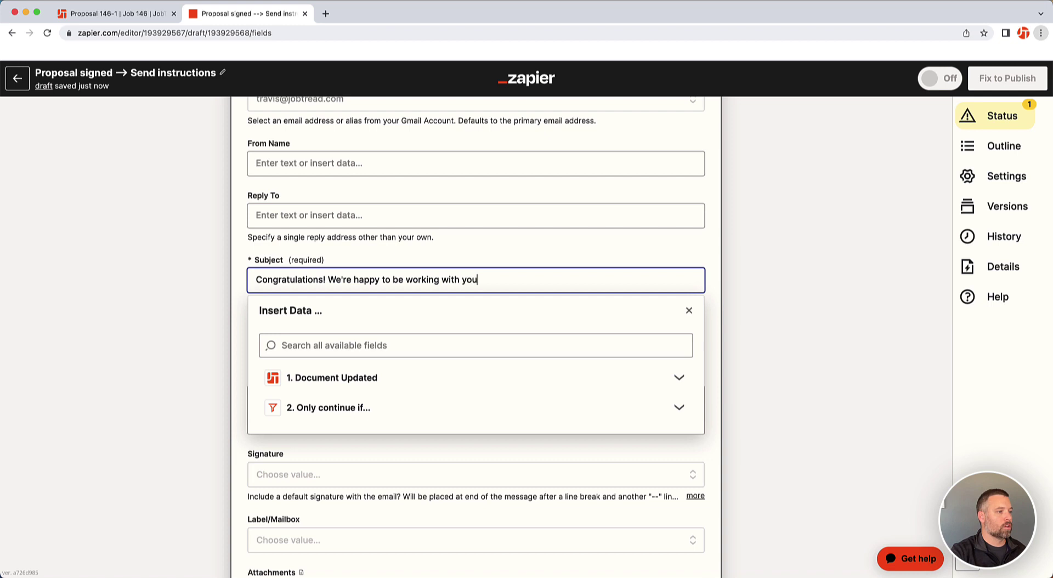
{"action": "left_click", "coordinate": [272, 294]}
Write a placeholder body about where the fun stuff goes, then continue to the test.
{"action": "left_click", "coordinate": [315, 397]}
{"action": "type", "text": "This is where you'd put all teh fun s"}
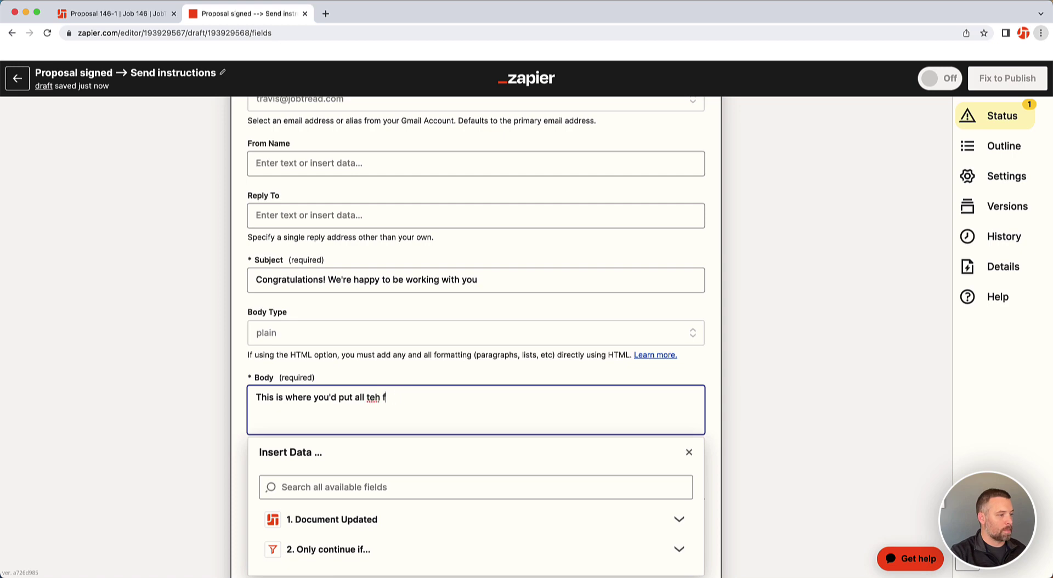
{"action": "key", "text": "BackSpace"}
{"action": "key", "text": "BackSpace"}
{"action": "key", "text": "BackSpace"}
{"action": "key", "text": "BackSpace"}
{"action": "type", "text": "he s"}
{"action": "type", "text": "stuff"}
{"action": "left_click", "coordinate": [886, 407]}
{"action": "scroll", "coordinate": [650, 398], "scroll_direction": "down", "scroll_amount": 5}
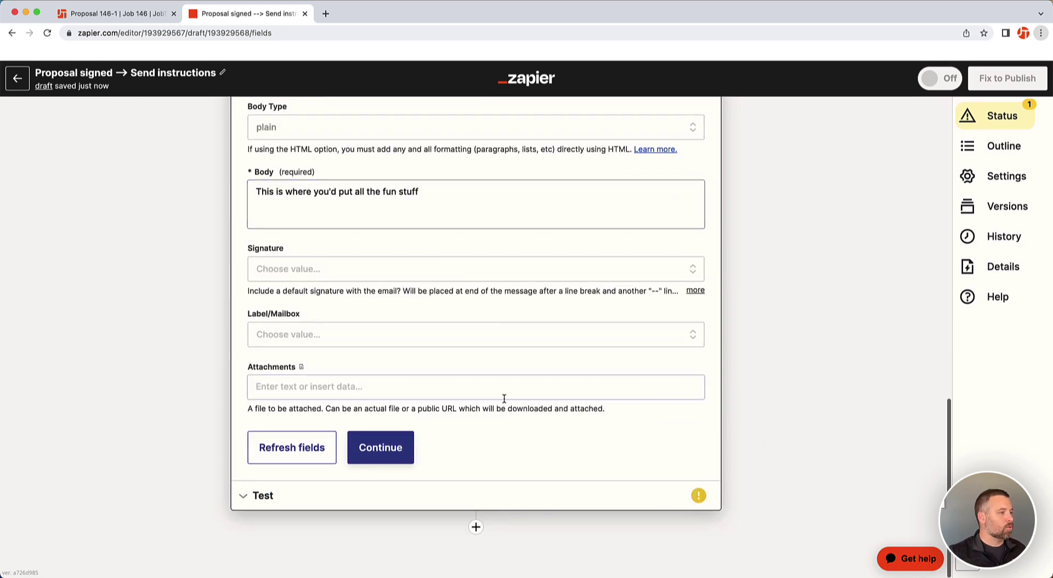
{"action": "left_click", "coordinate": [396, 437]}
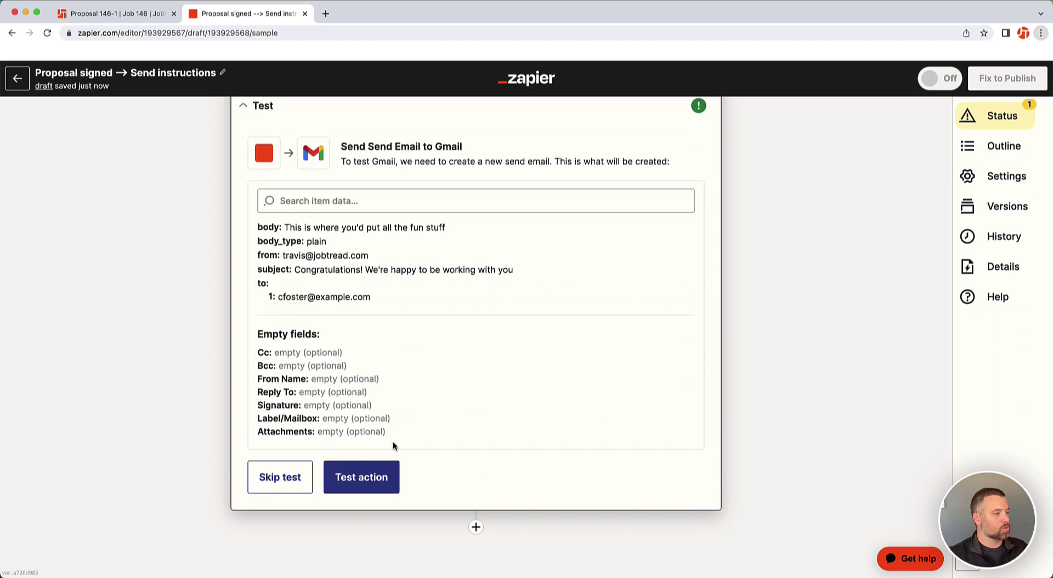
Send a Gmail test email successfully, then publish the Zap to turn it on.
{"action": "left_click", "coordinate": [362, 475]}
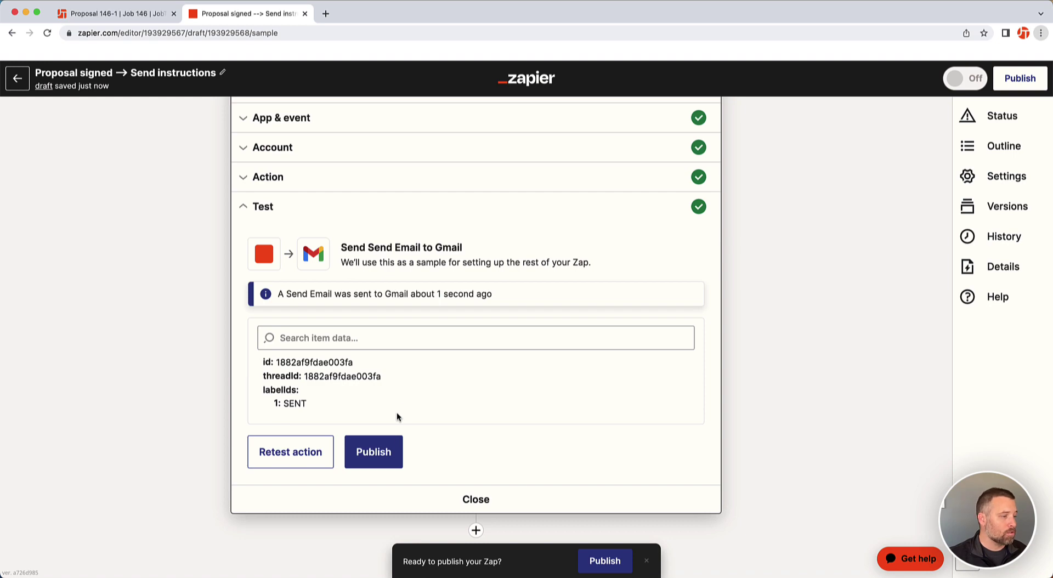
{"action": "left_click", "coordinate": [399, 451]}
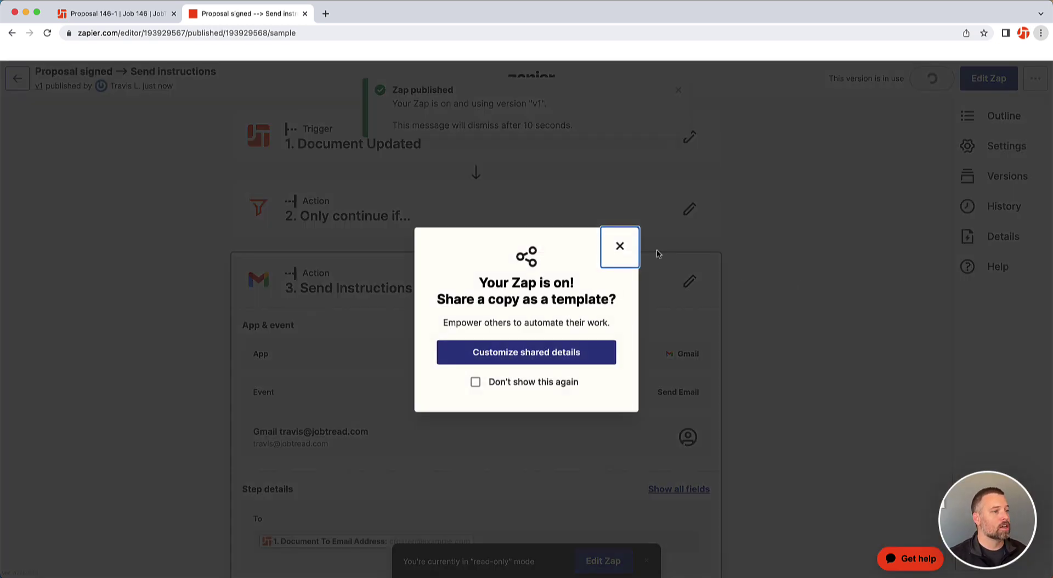
Dismiss the 'Your Zap is on!' sharing prompt and return to the Zaps home list.
{"action": "left_click", "coordinate": [619, 247]}
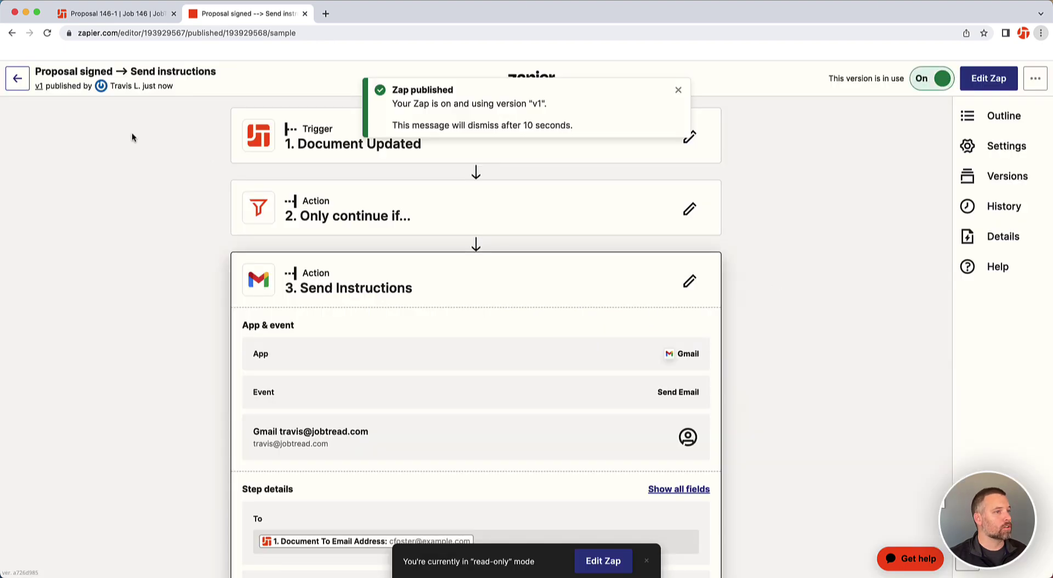
{"action": "left_click", "coordinate": [17, 77]}
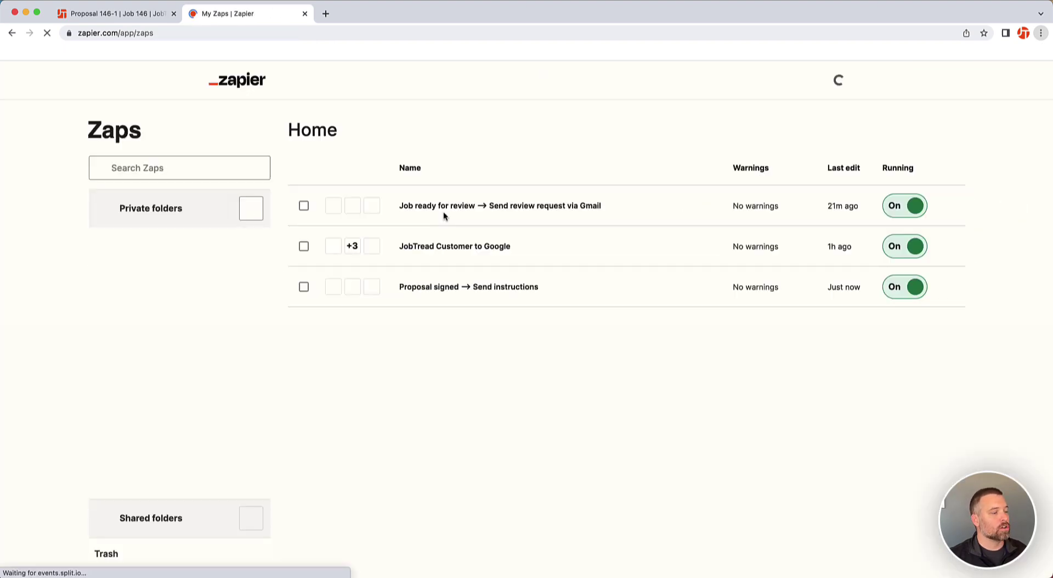